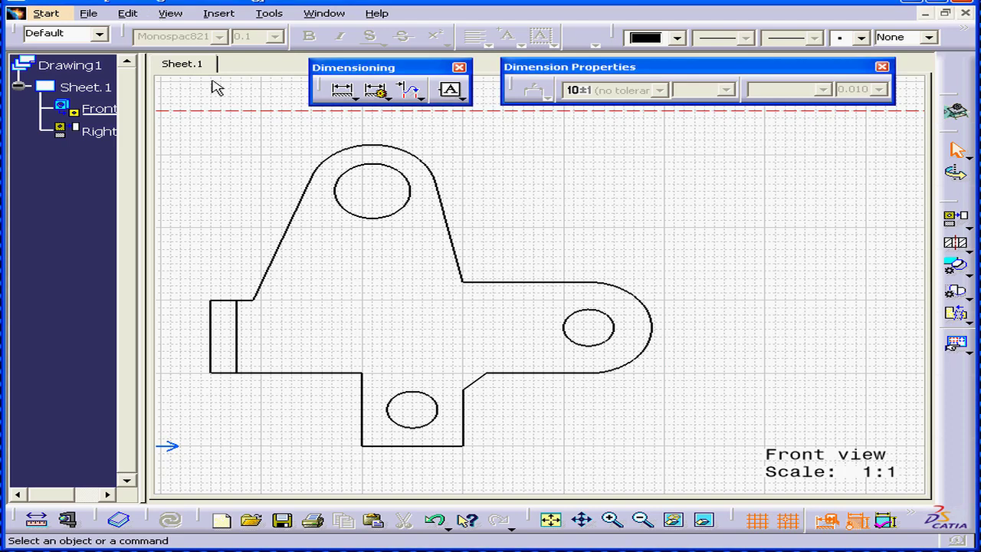
Step: Start the general Dimensions command on the bracket's front view
left_click(346, 92)
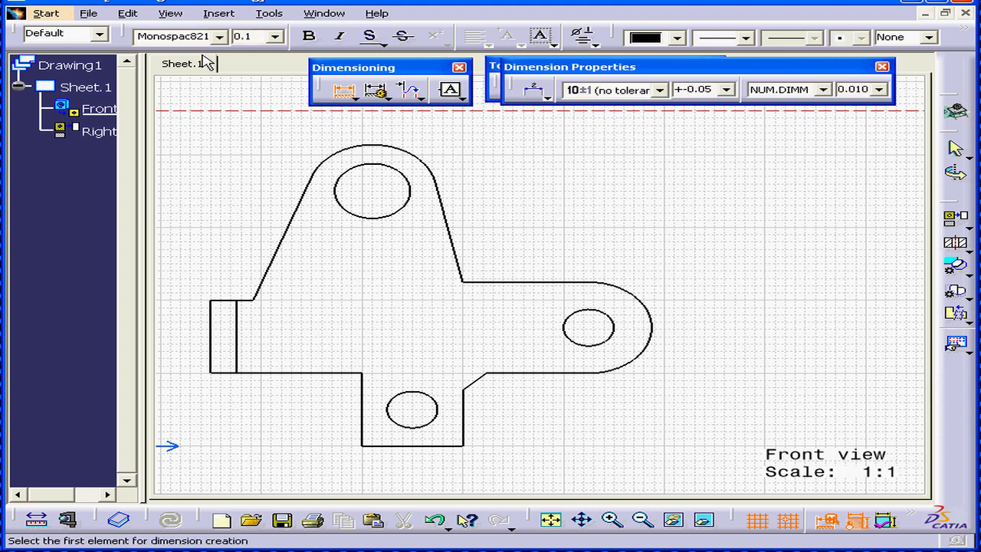
left_click(219, 13)
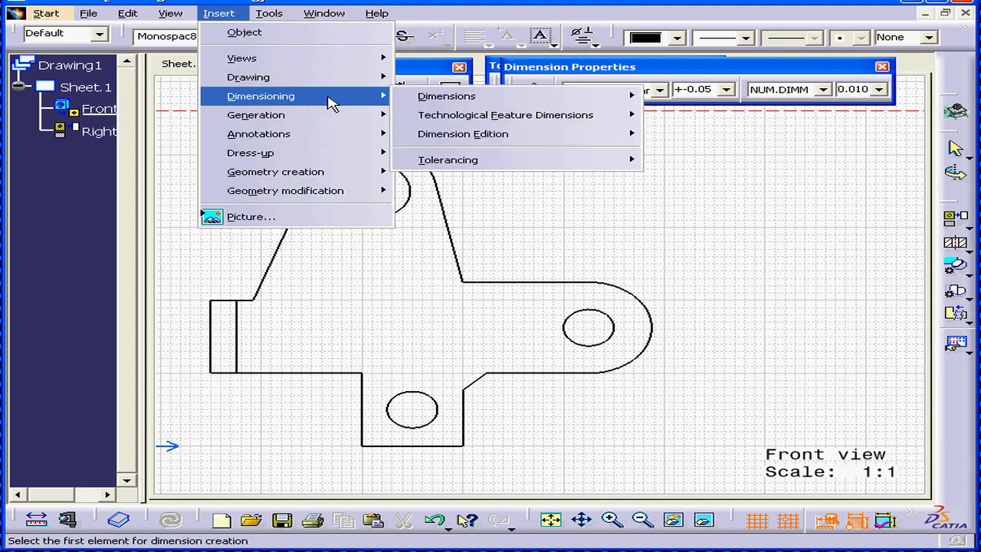
mouse_move(447, 96)
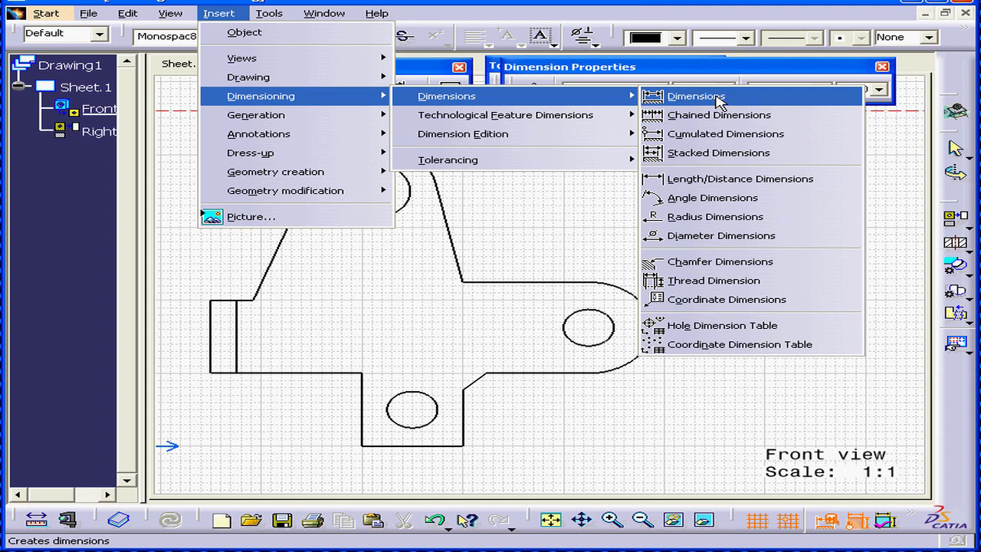
left_click(719, 100)
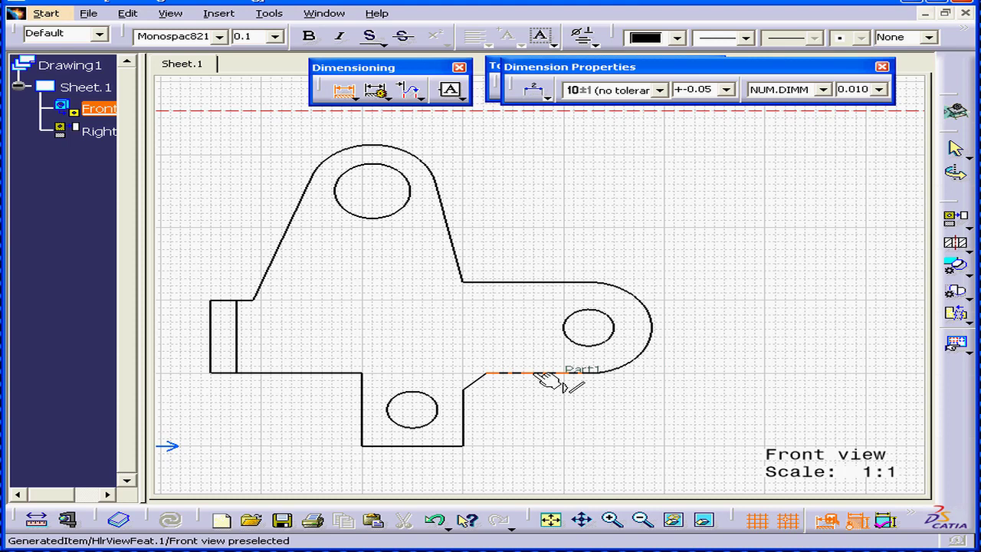
Step: Dimension the right lug's height as 31.75, with the value below and shortened extension lines
left_click(540, 374)
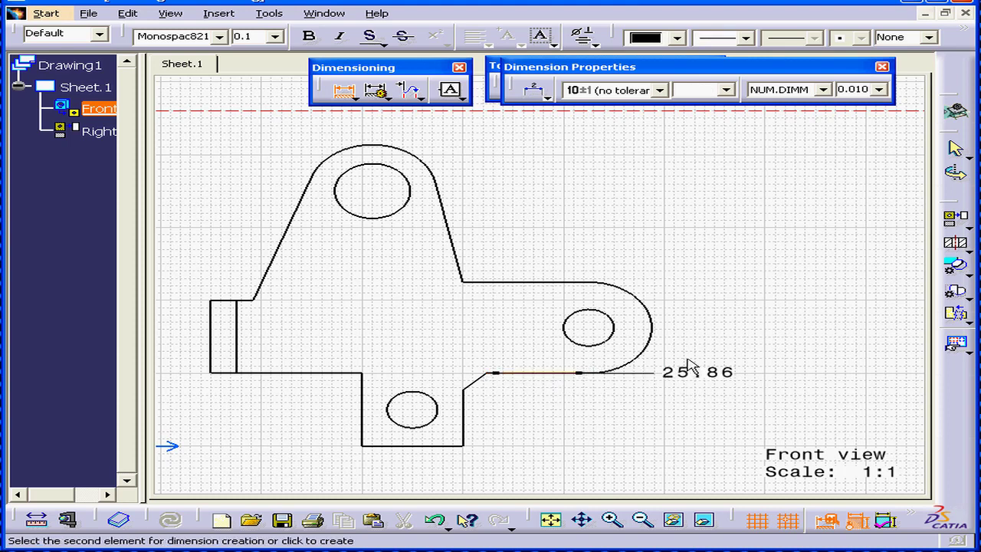
left_click(569, 283)
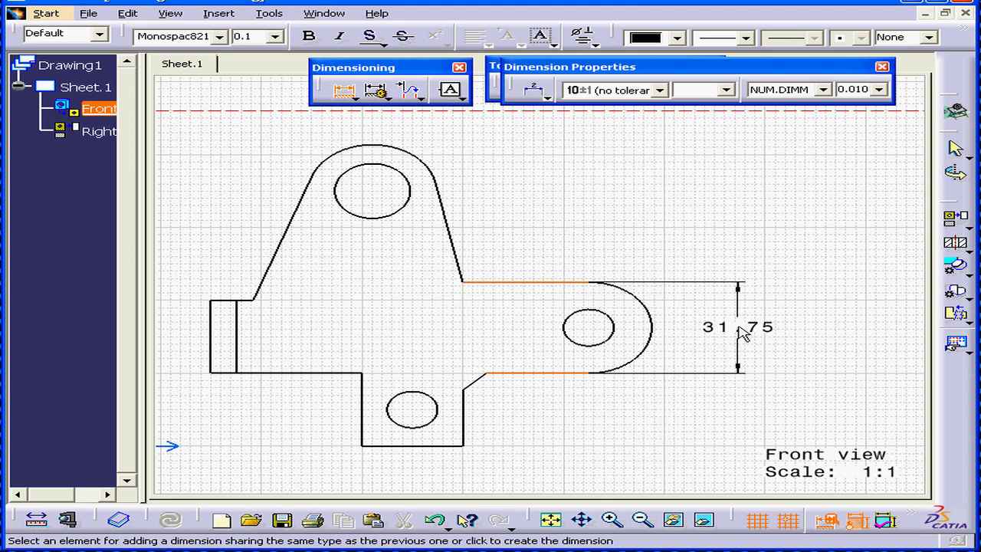
left_click(714, 329)
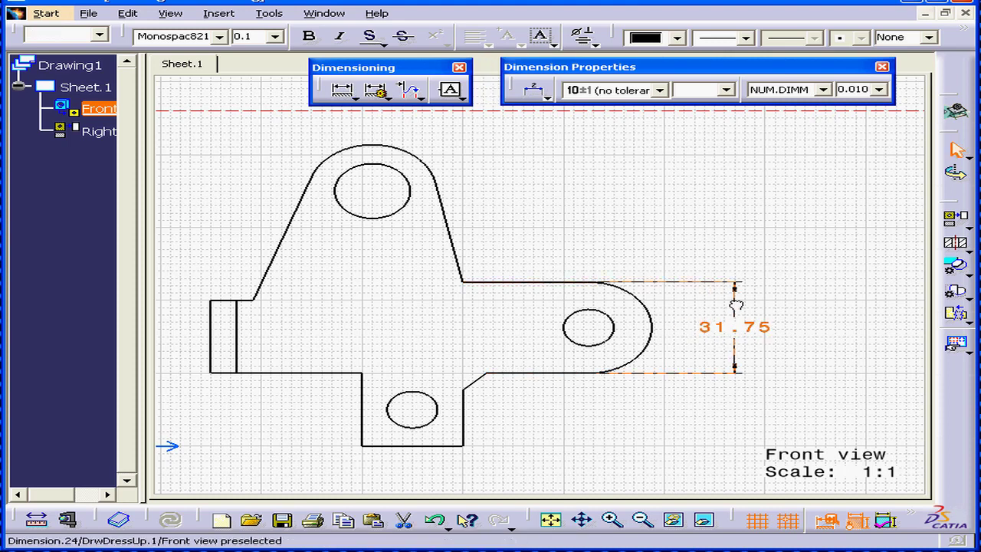
mouse_move(755, 328)
left_mouse_down()
mouse_move(755, 321)
mouse_move(729, 322)
mouse_move(795, 361)
left_mouse_up()
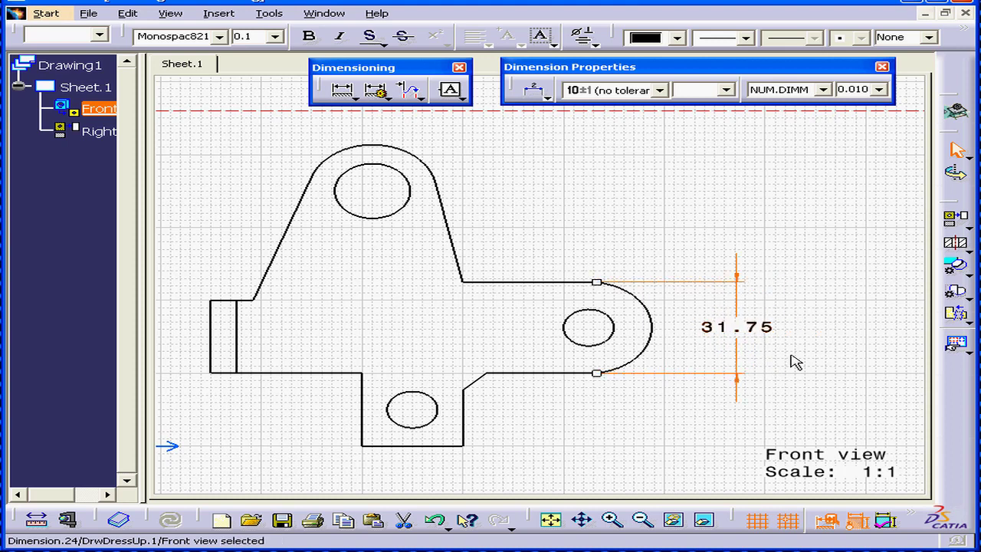
left_click_drag(755, 329, 740, 414)
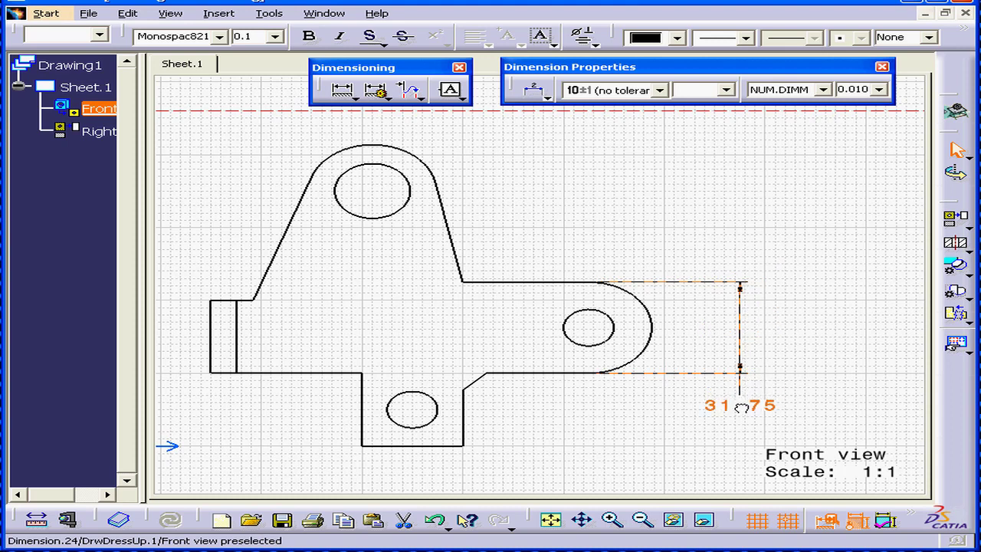
mouse_move(597, 374)
left_mouse_down()
mouse_move(683, 375)
mouse_move(645, 376)
left_mouse_up()
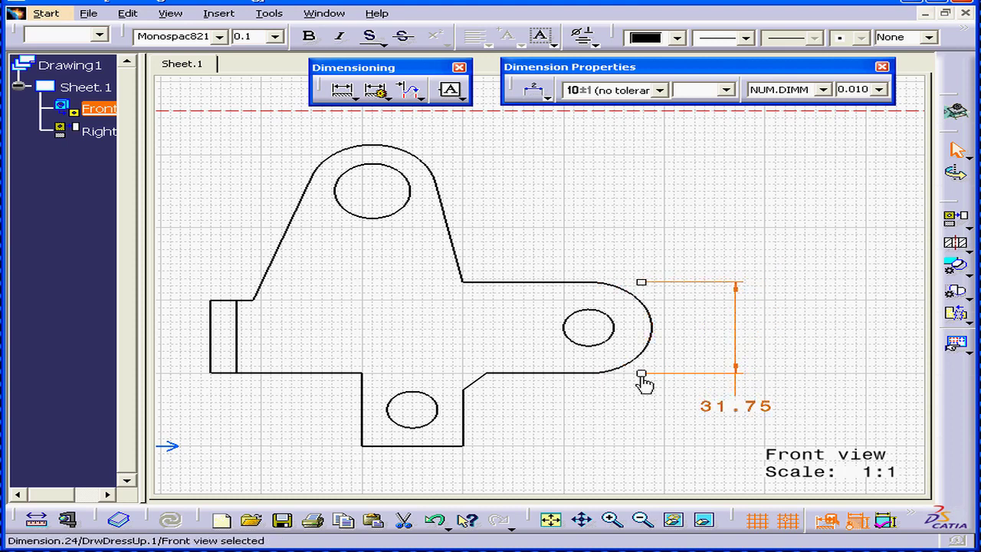
Step: Add a 25.4 width dimension just beneath the lower tab's bottom edge
left_click(347, 92)
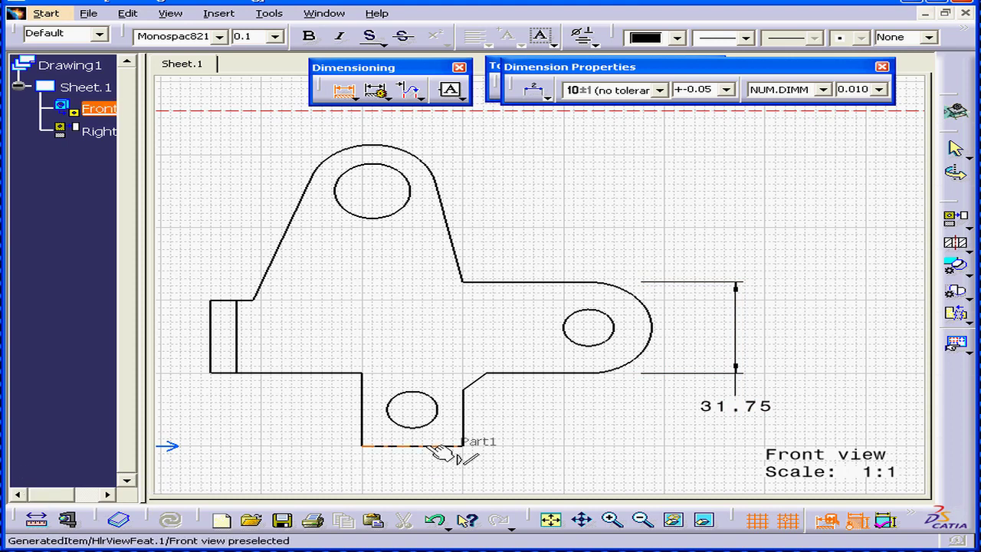
left_click(433, 448)
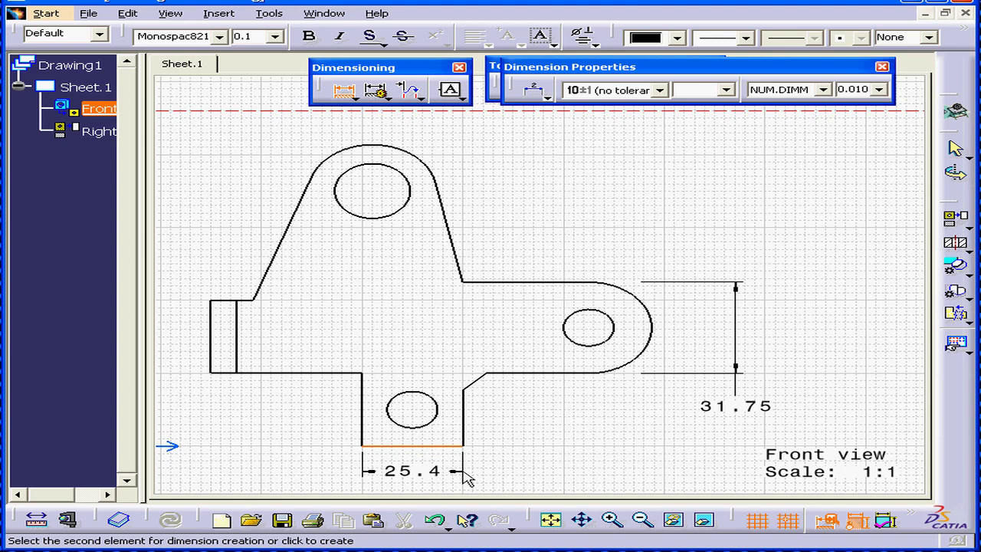
left_click(438, 476)
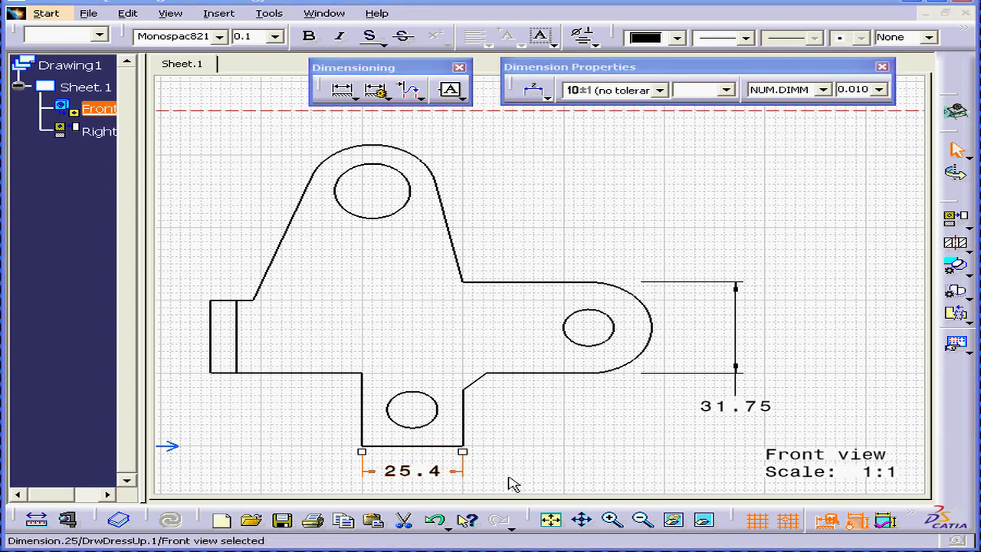
Step: Turn on Hidden Lines and Center Line in the Front view's properties
right_click(89, 109)
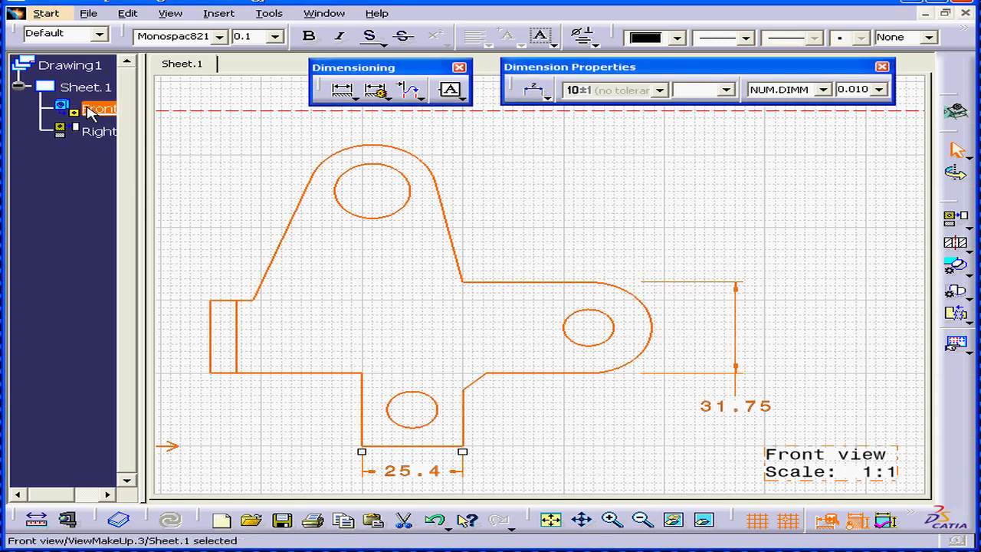
left_click(177, 242)
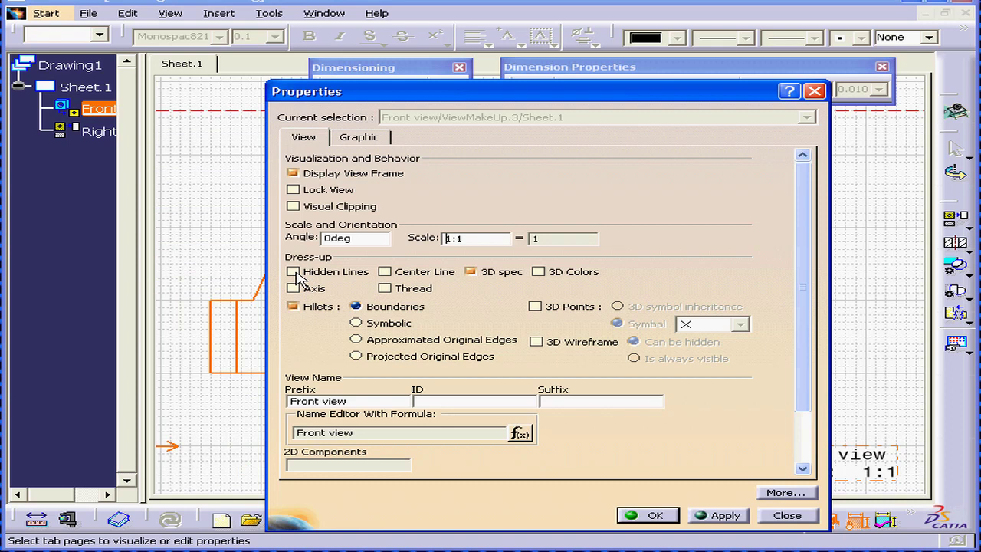
left_click(296, 272)
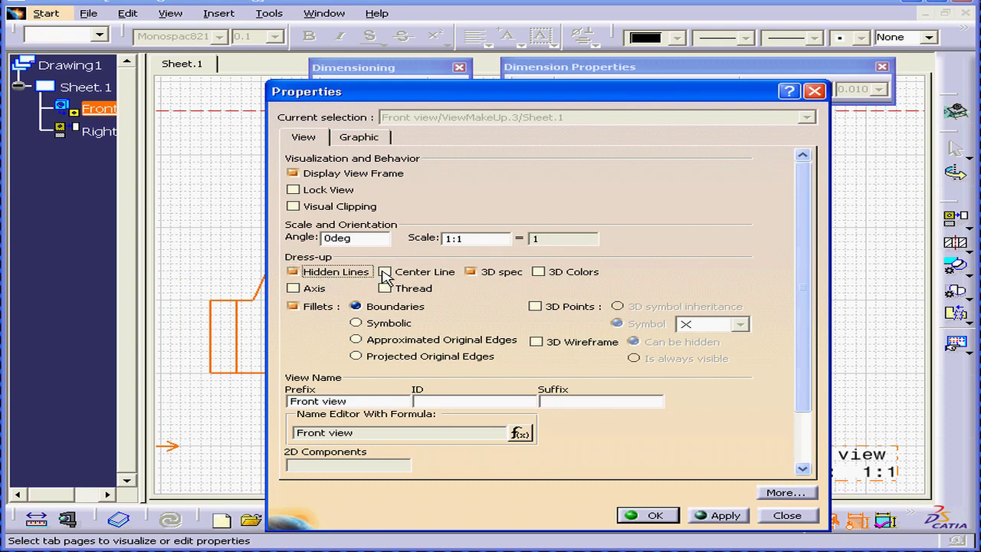
left_click(385, 274)
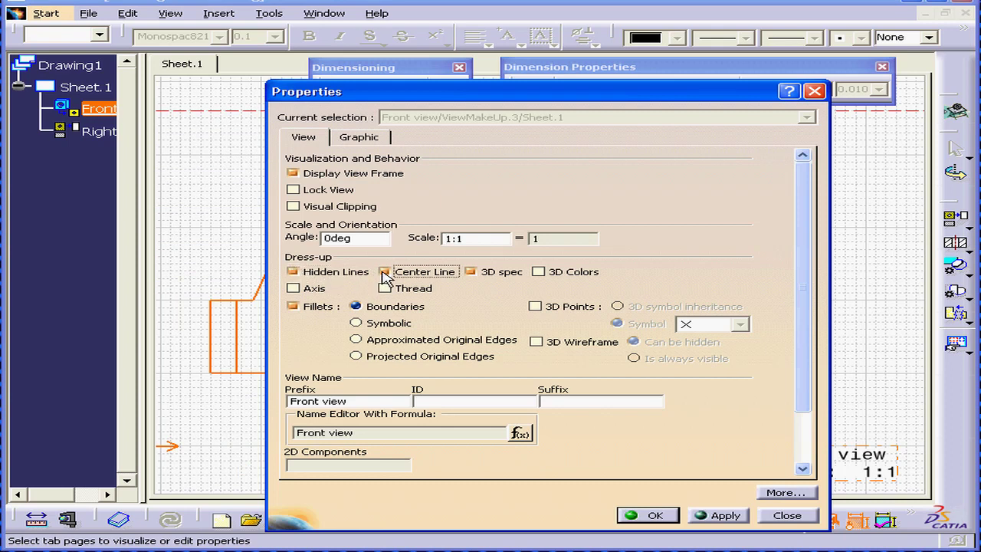
left_click(694, 515)
left_click(651, 515)
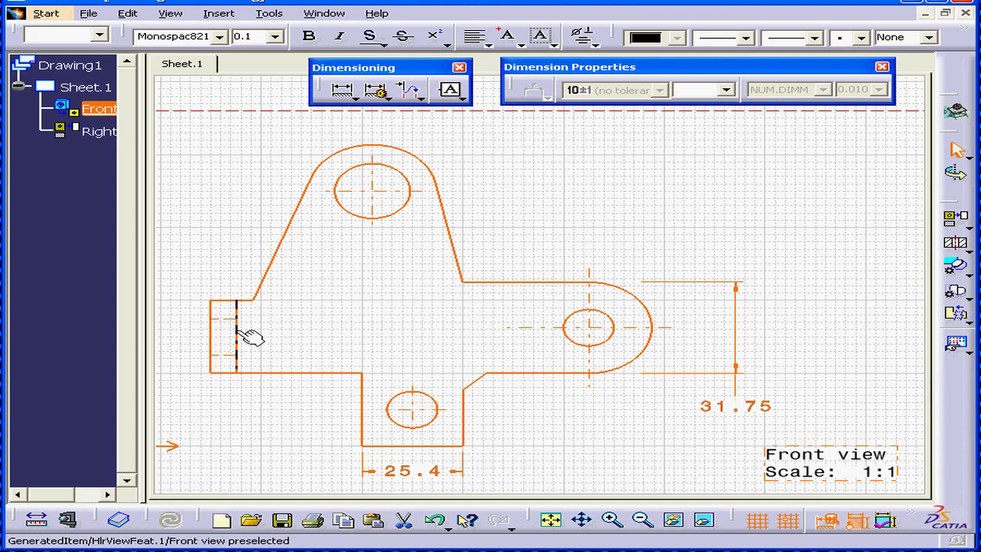
Step: Pan over to inspect the Right view, then zoom in on the front view's top hole and right lug
mouse_move(815, 333)
middle_mouse_down()
mouse_move(801, 344)
mouse_move(633, 367)
middle_mouse_up()
middle_click_drag(751, 325, 317, 324)
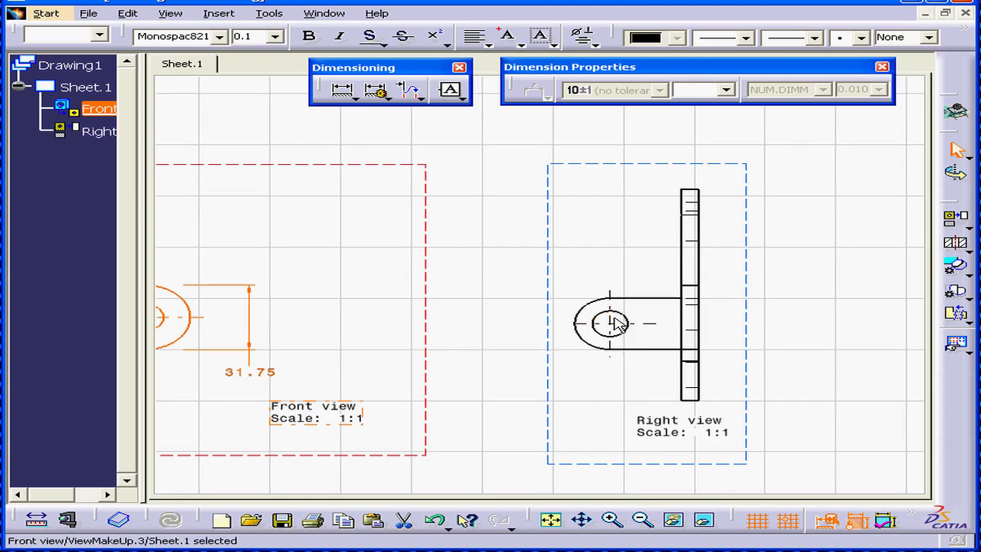
middle_click_drag(302, 317, 692, 316)
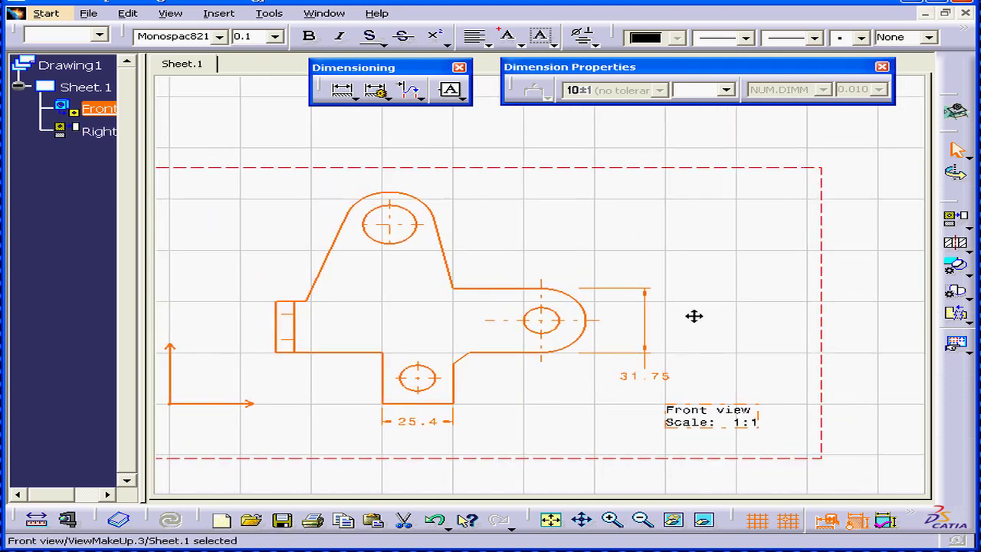
left_click(295, 316)
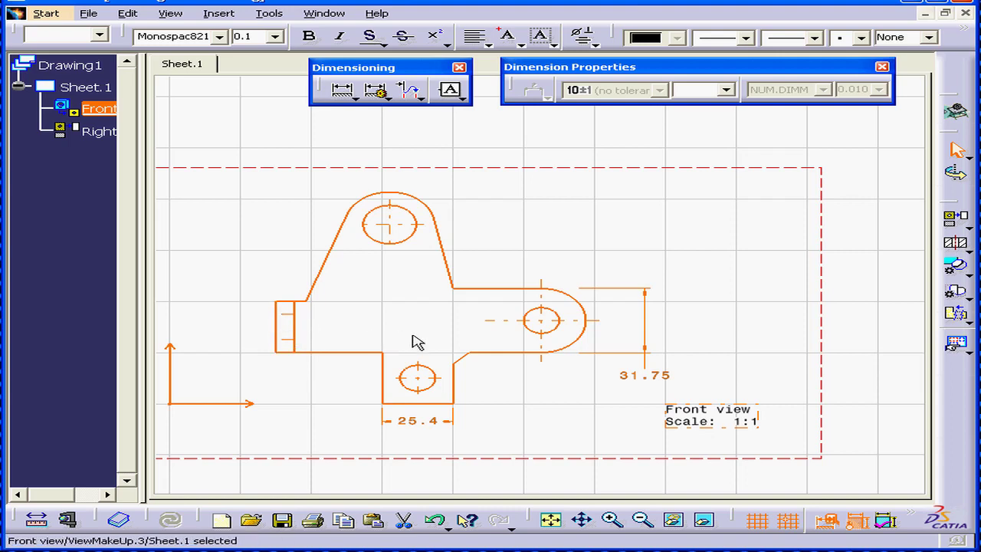
middle_click_drag(559, 382, 552, 325)
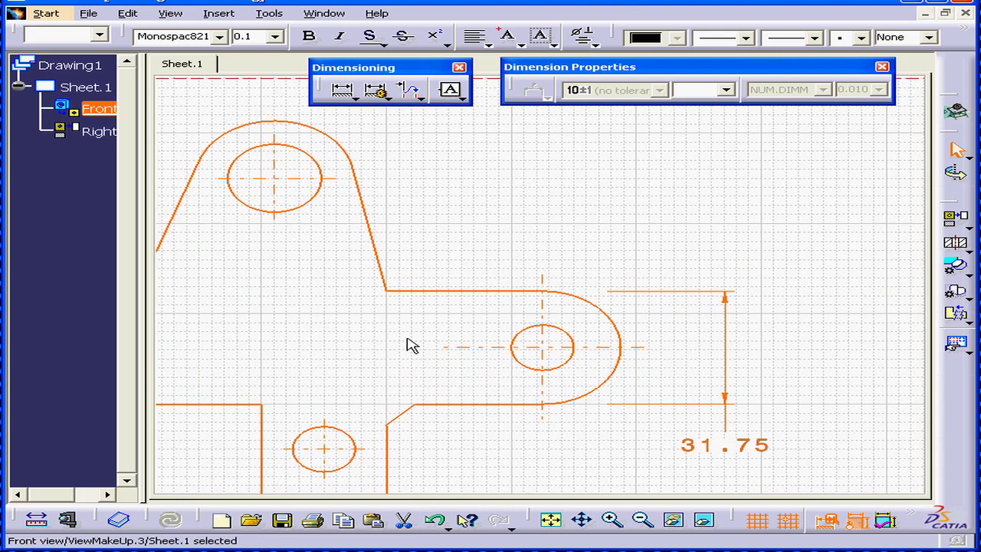
middle_click_drag(405, 344, 535, 350)
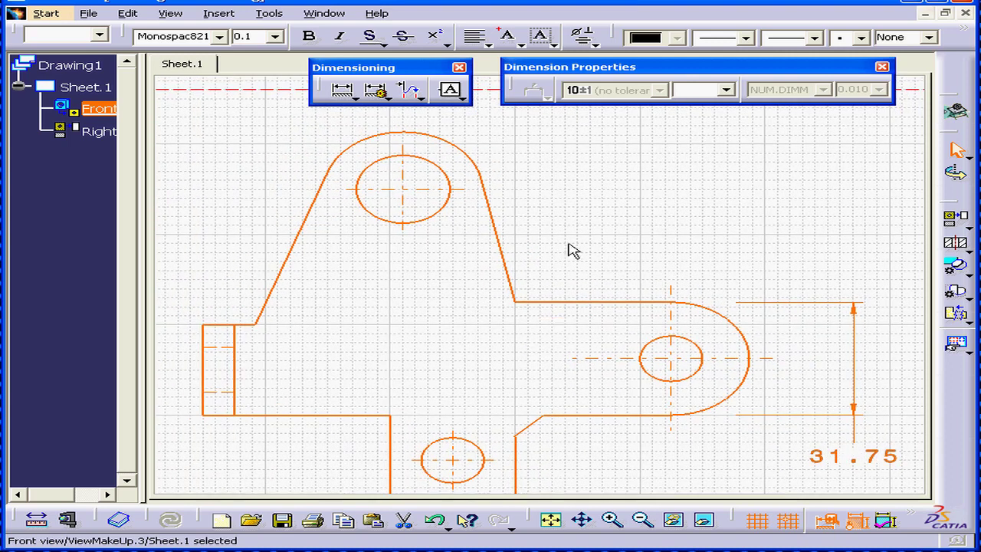
left_click(576, 199)
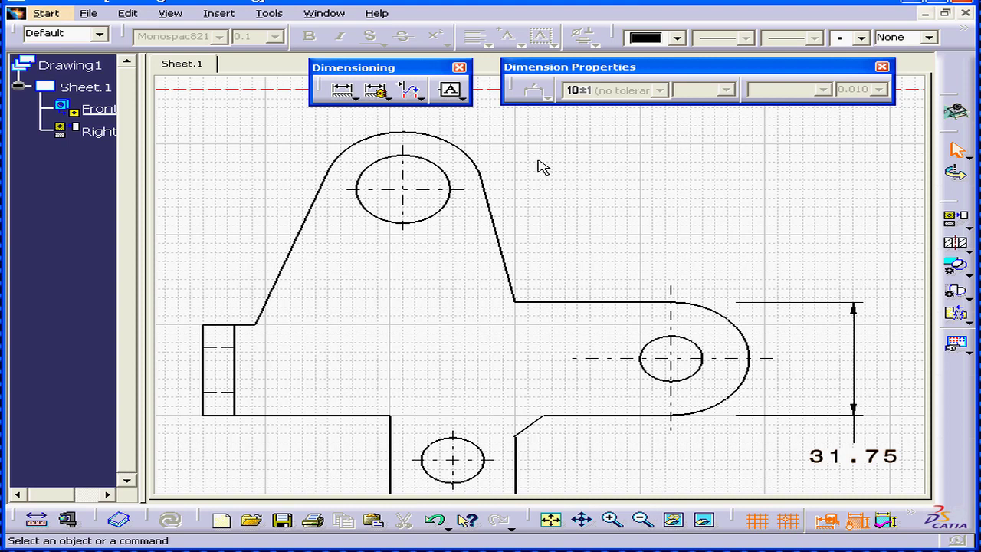
Step: Dimension the 101.26° angle between the horizontal ledge and the slanted upper edge
left_click(344, 93)
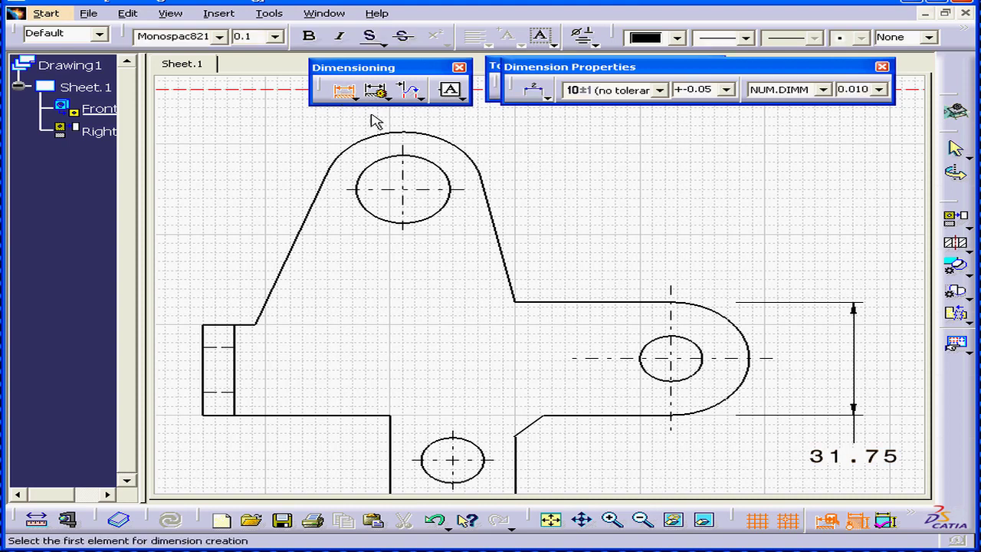
left_click(581, 302)
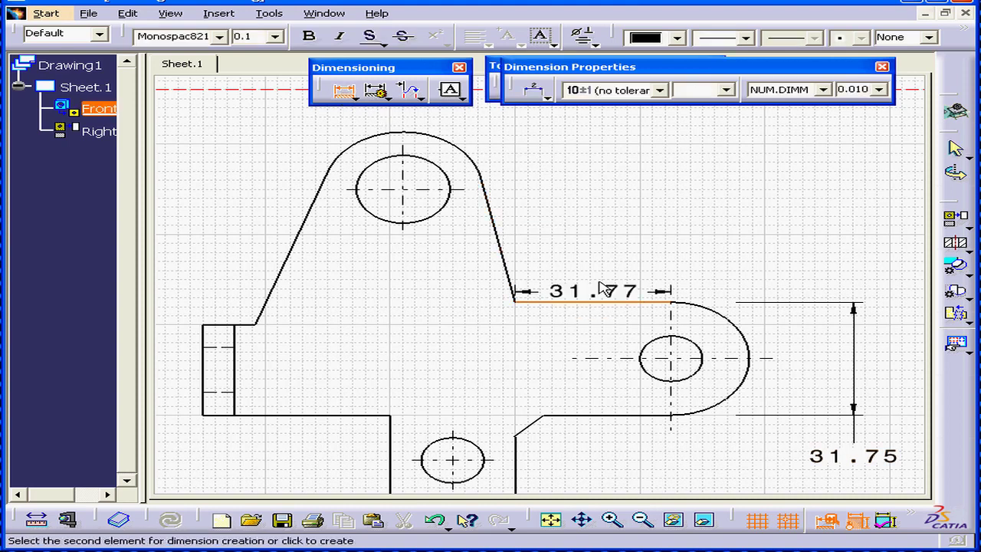
left_click(509, 252)
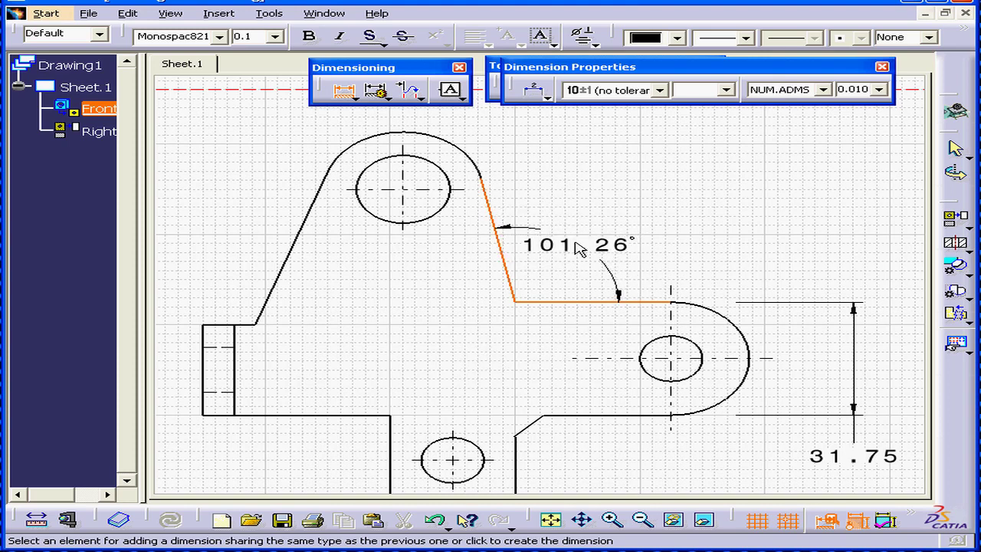
left_click(580, 249)
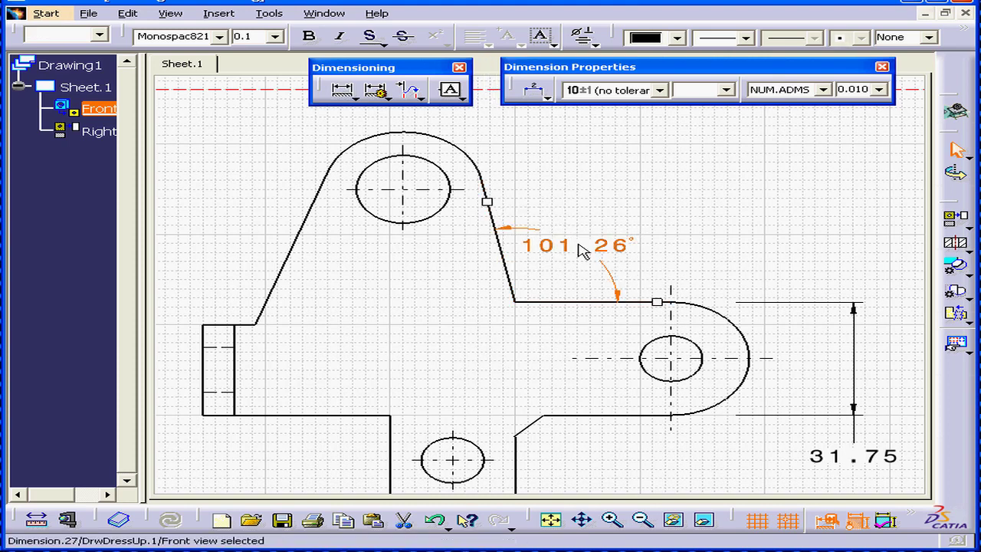
left_click(343, 91)
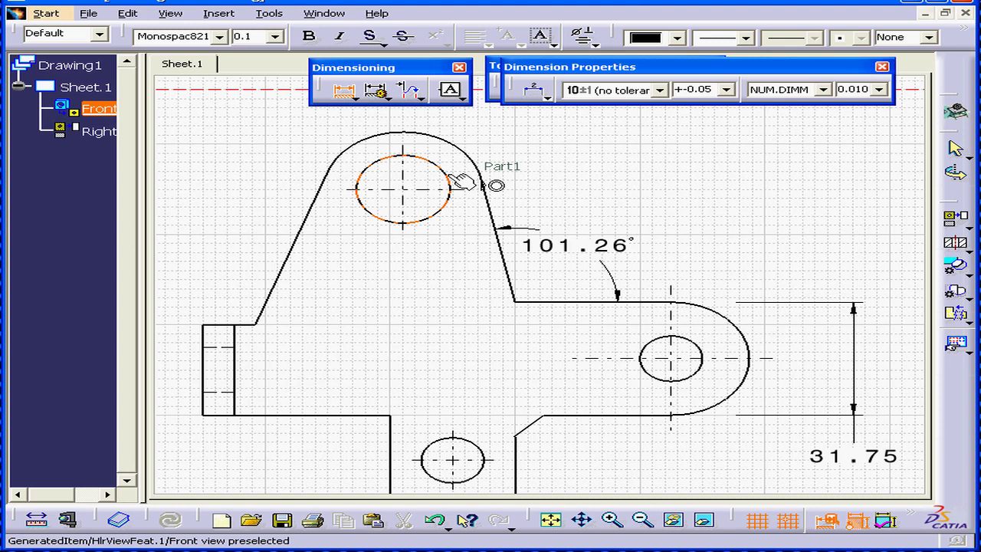
Step: Place a Ø19.05 diameter dimension above the upper hole
left_click(451, 181)
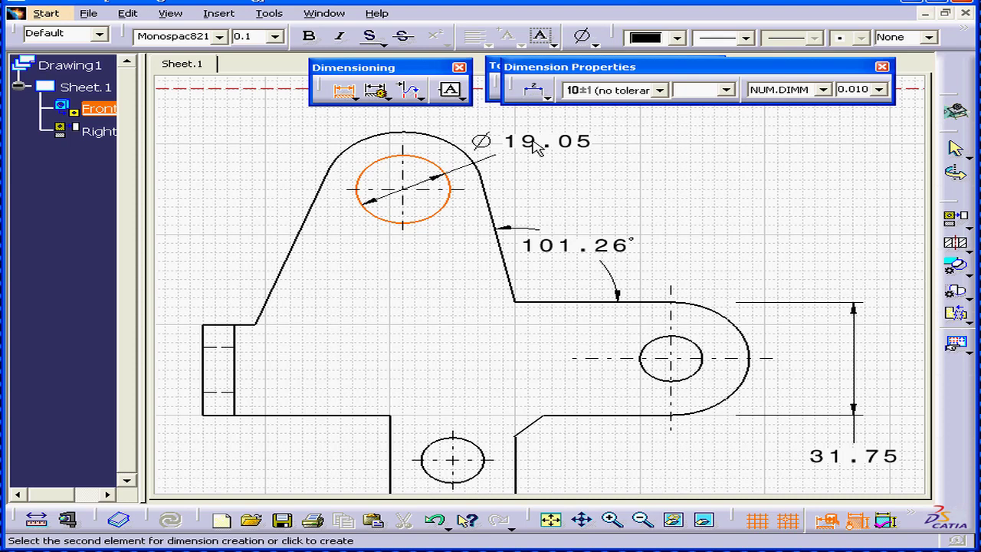
left_click(536, 151)
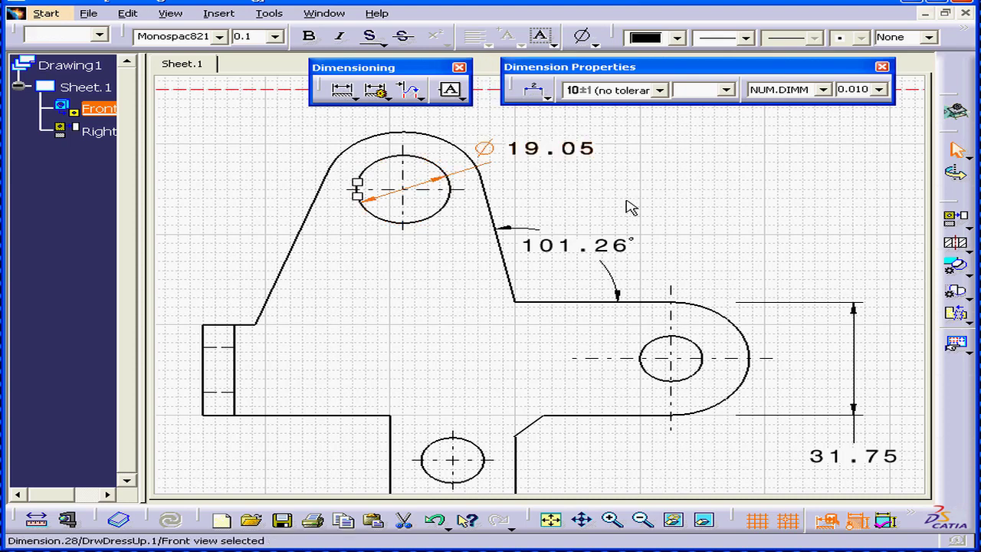
mouse_move(633, 189)
middle_mouse_down()
mouse_move(630, 227)
mouse_move(538, 219)
middle_mouse_up()
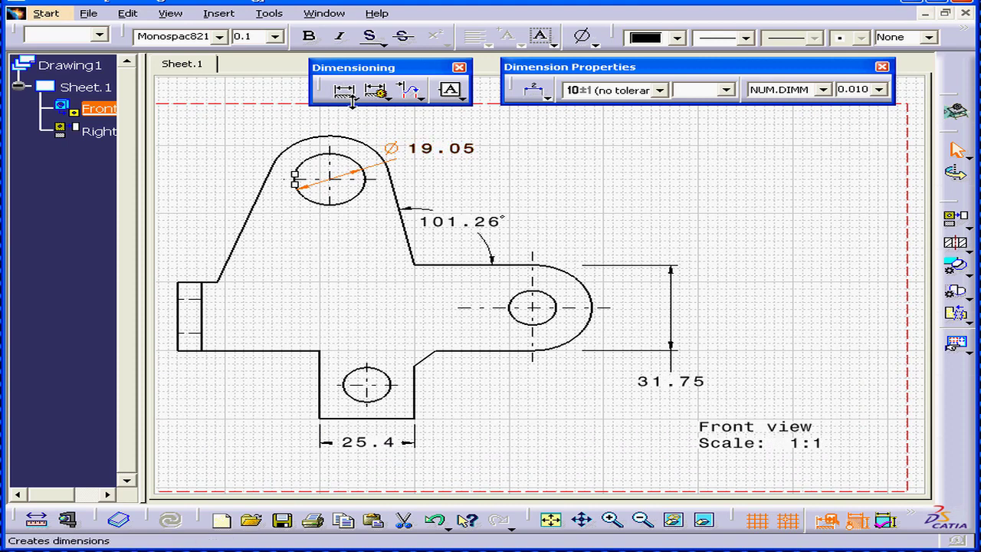
Step: Add an R 6.35 radius dimension to the right lug's hole with Radius Dimensions
left_click(356, 100)
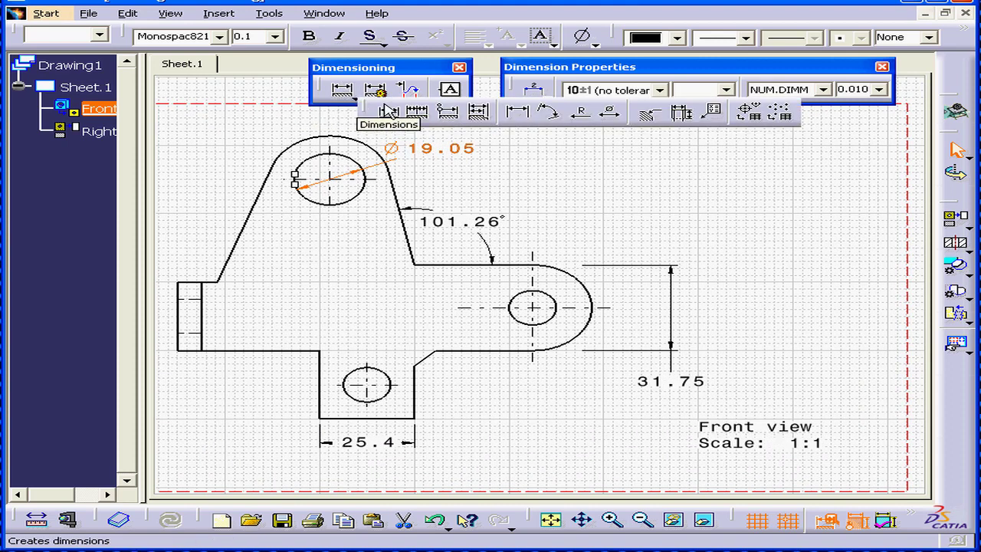
left_click(582, 117)
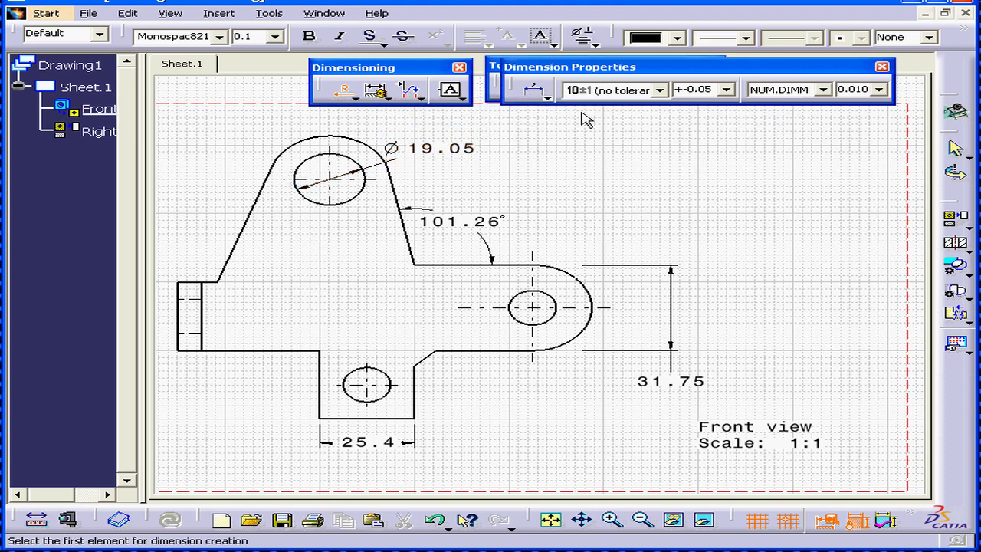
left_click(518, 325)
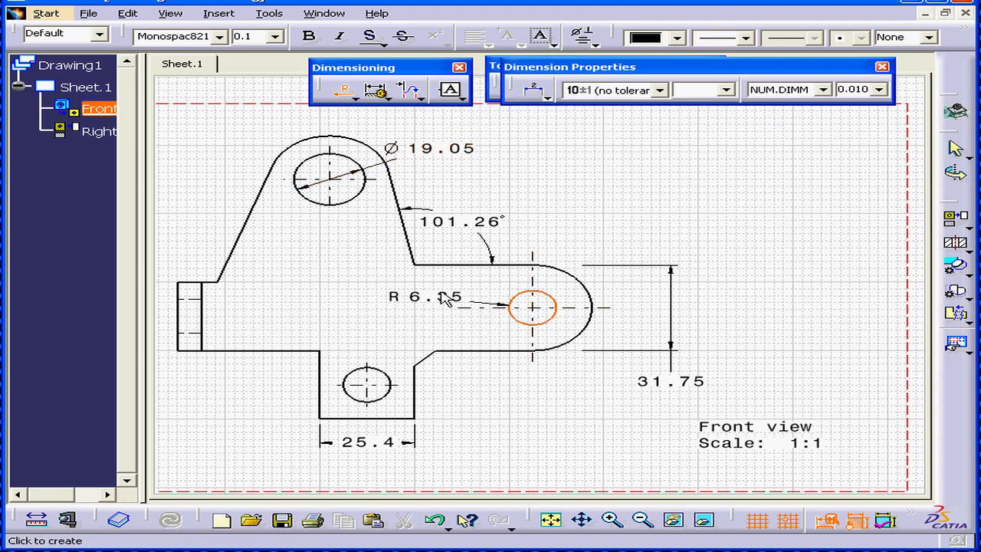
left_click(446, 285)
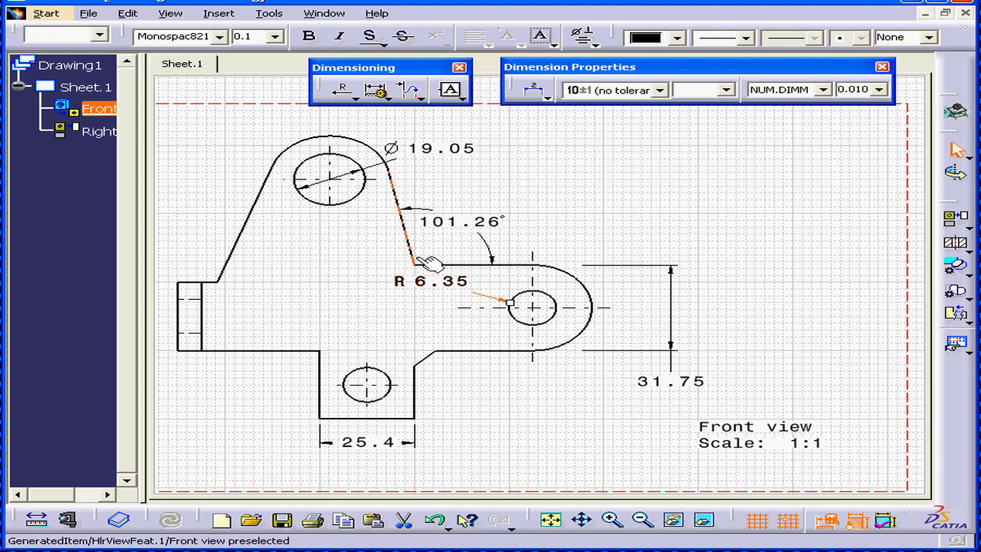
left_click(358, 101)
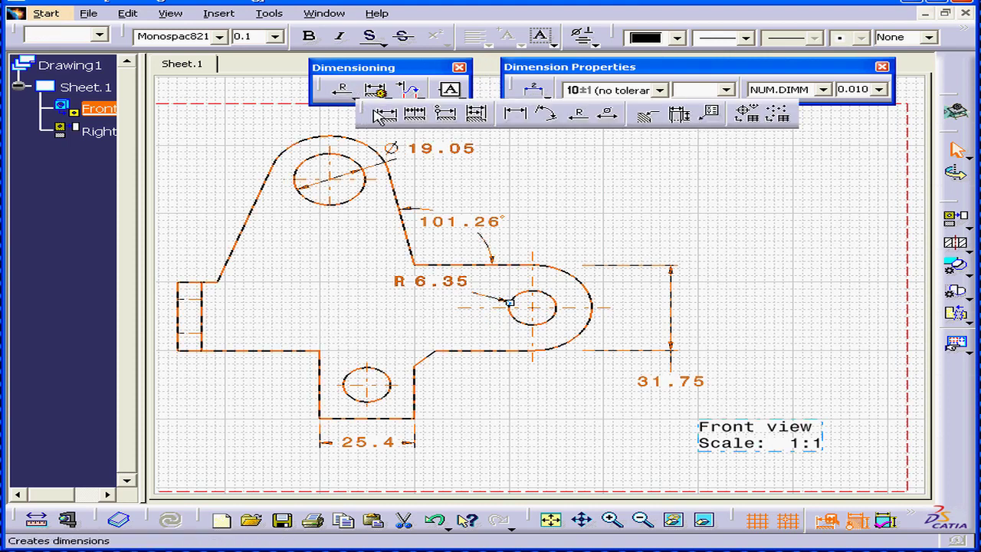
left_click(386, 114)
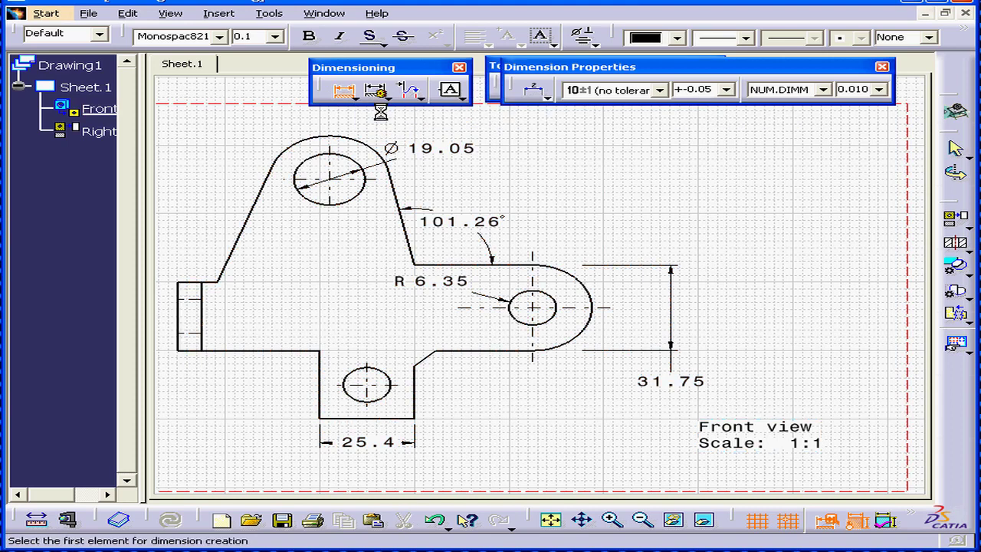
Step: Dimension the lower hole as Ø 12.7 using Diameter Center, placed up and left of it
left_click(367, 374)
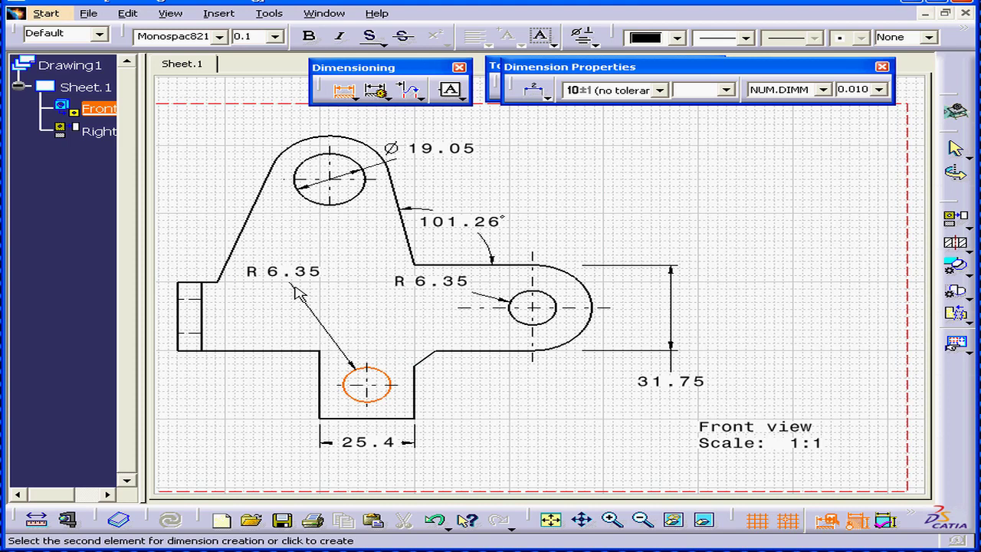
right_click(296, 285)
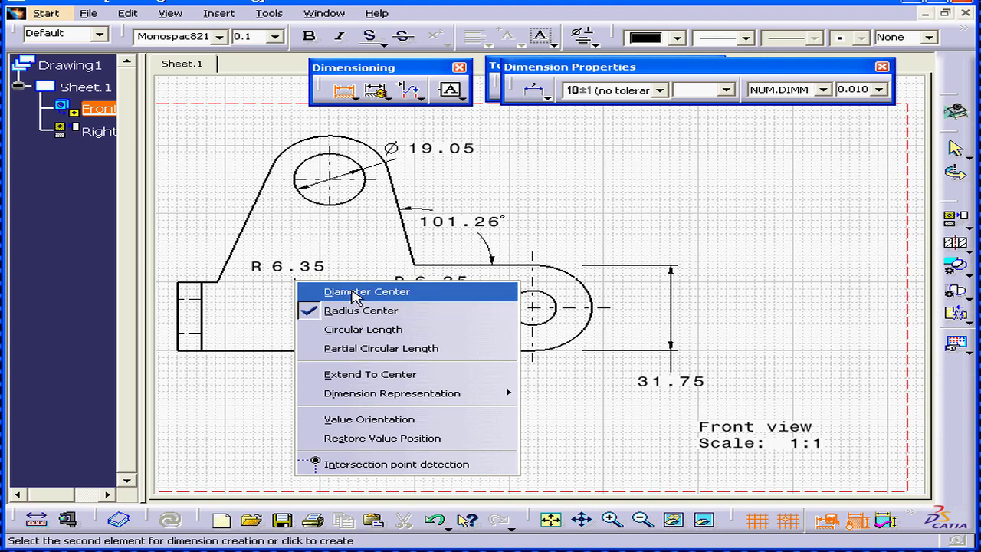
left_click(337, 291)
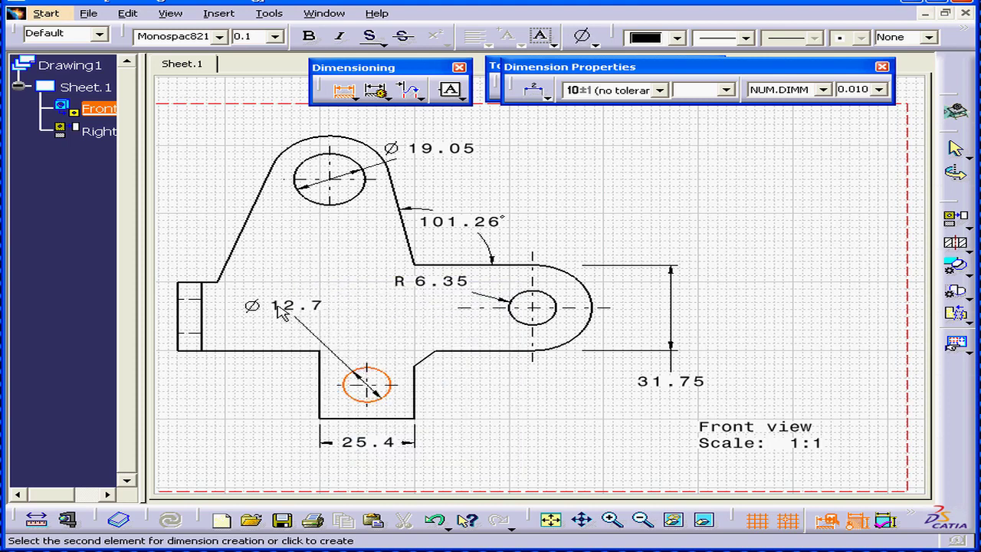
left_click(278, 305)
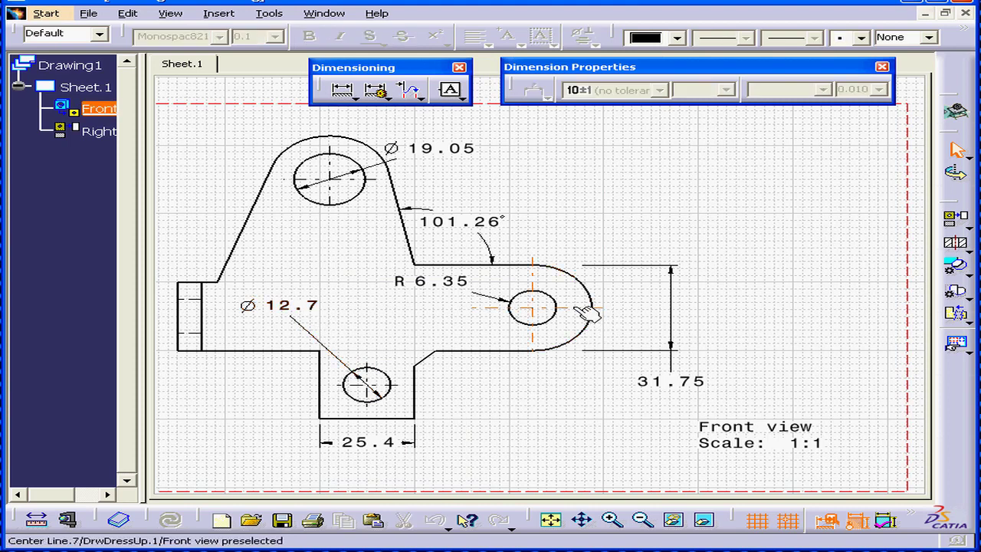
left_click(597, 317)
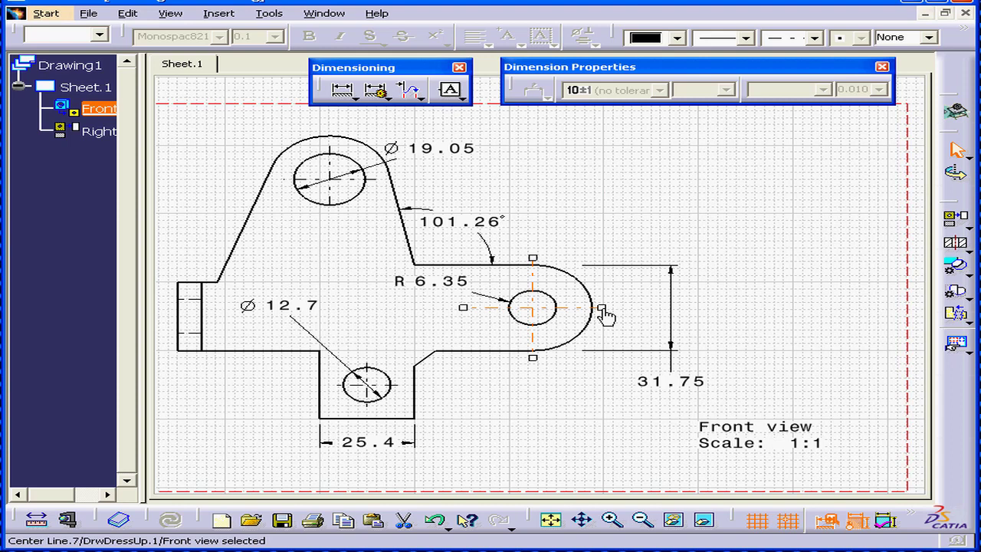
left_click_drag(606, 314, 603, 310)
Step: Dimension the 31.75 horizontal distance from the lower tab's vertical edge to the right hole's centre
left_click(594, 343)
left_click(345, 92)
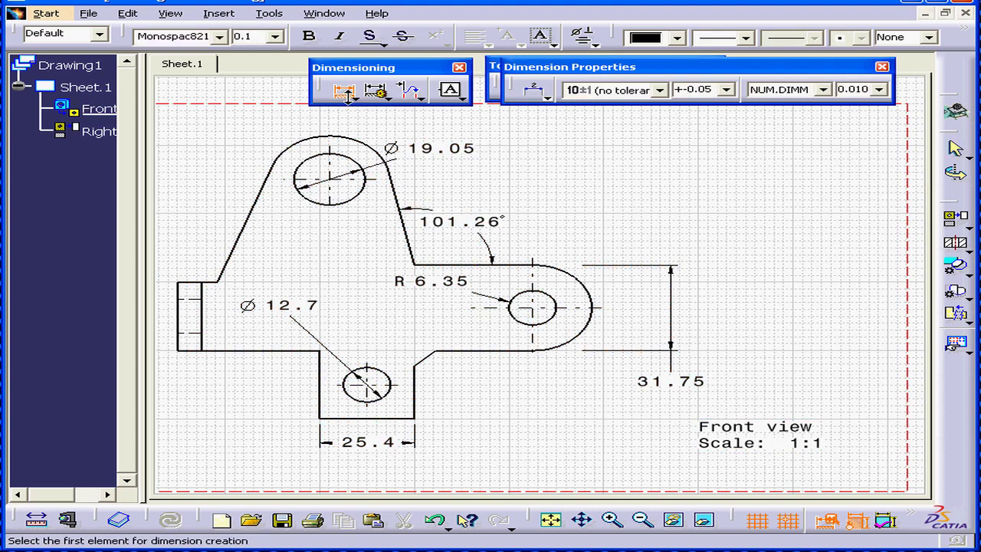
left_click(546, 327)
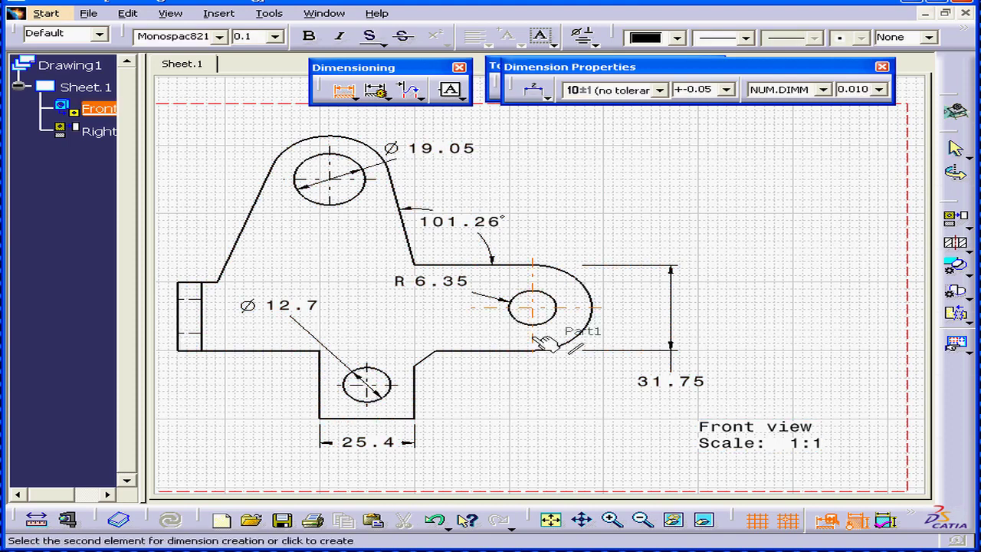
left_click(420, 408)
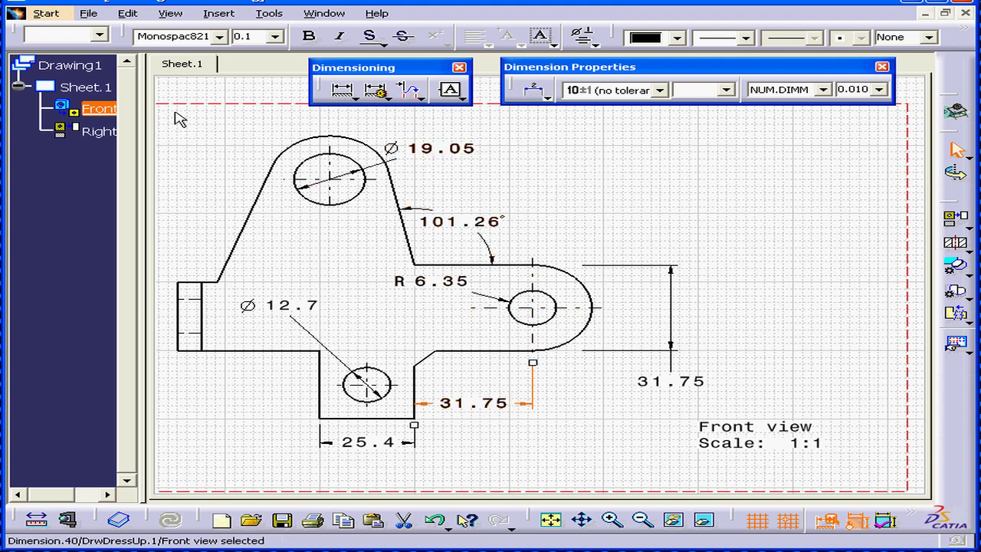
left_click_drag(168, 109, 717, 464)
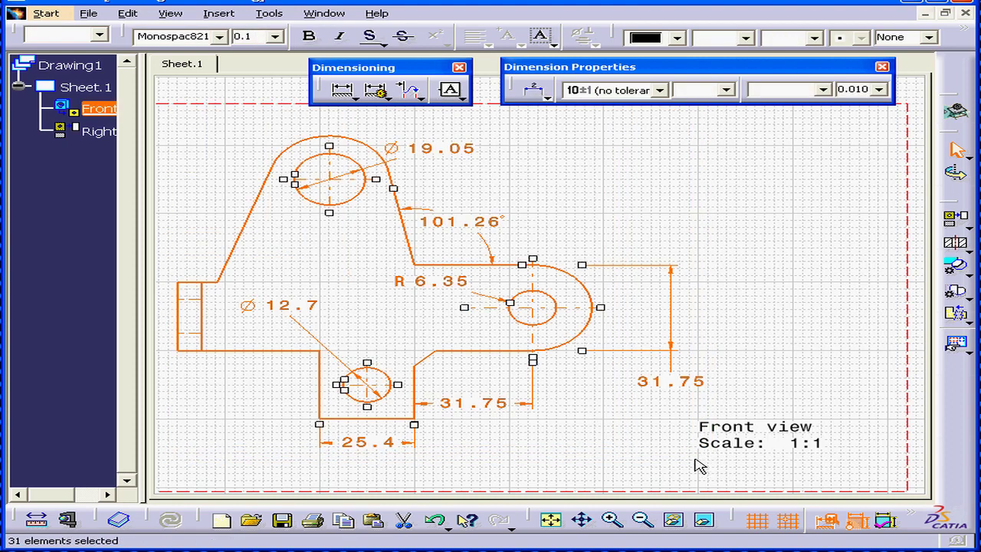
Step: Switch the numerical display to NUM.DINC so dimensions read Ø.75, Ø.50, R.25, 1.25, 1.00
left_click(822, 90)
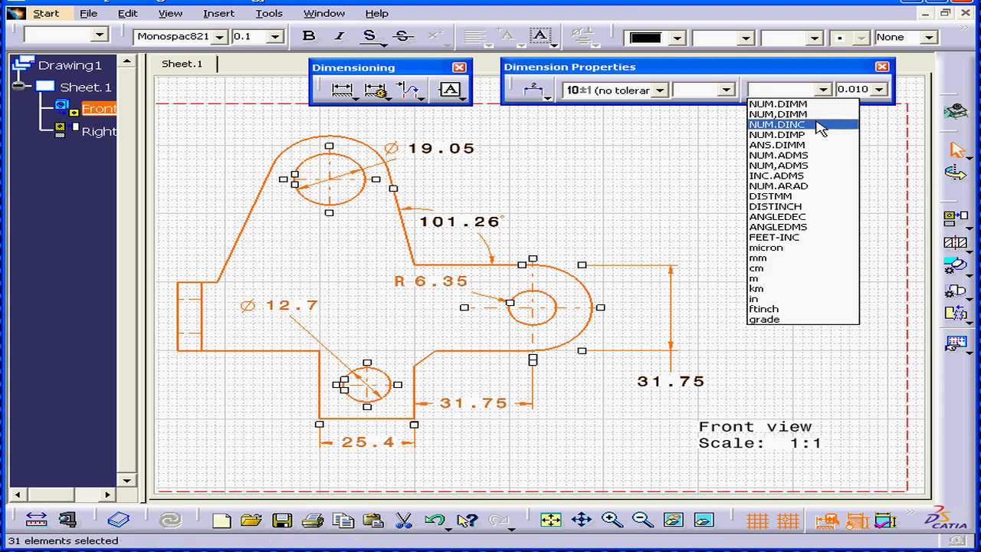
left_click(820, 125)
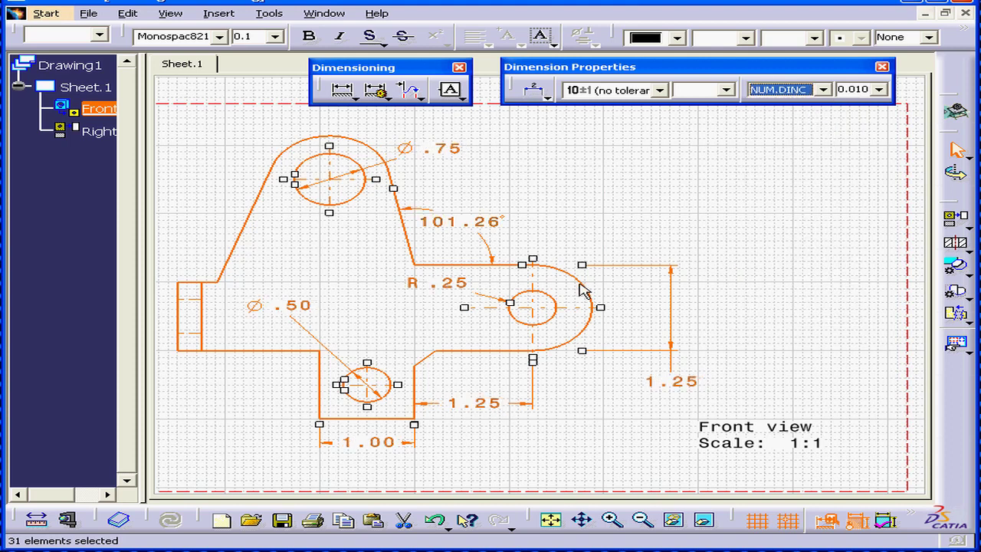
left_click(575, 414)
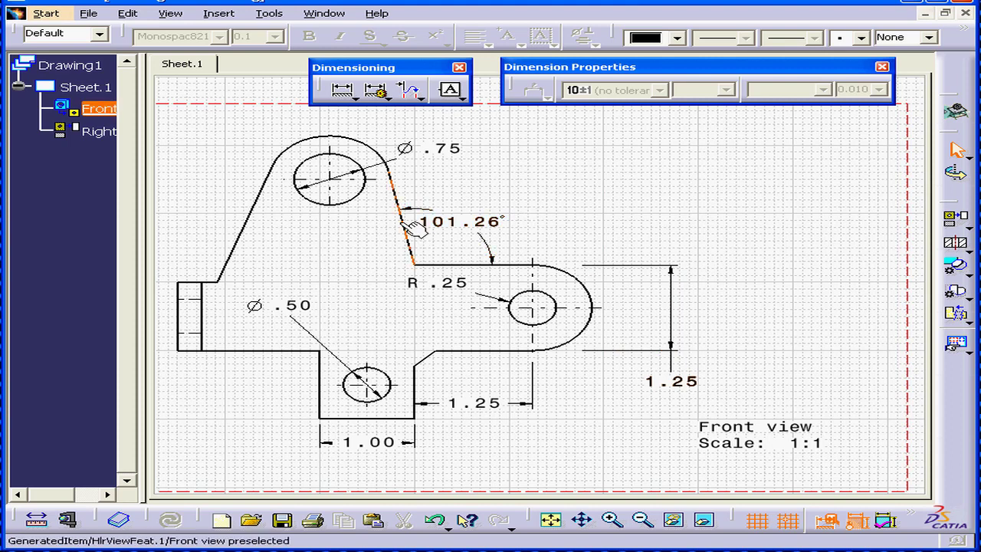
Step: Start a chamfer dimension on the chamfer line, using the vertical edge as reference
left_click(356, 98)
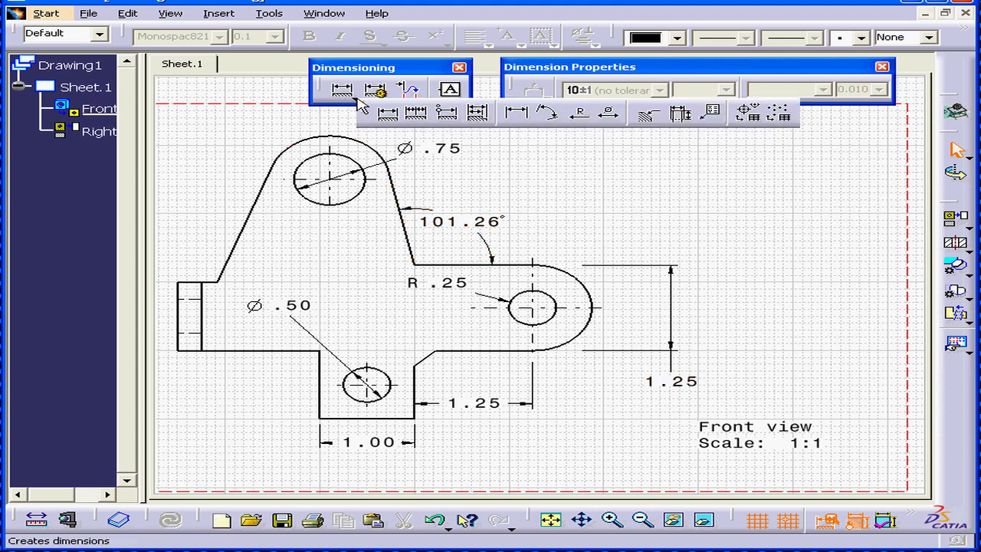
left_click(647, 116)
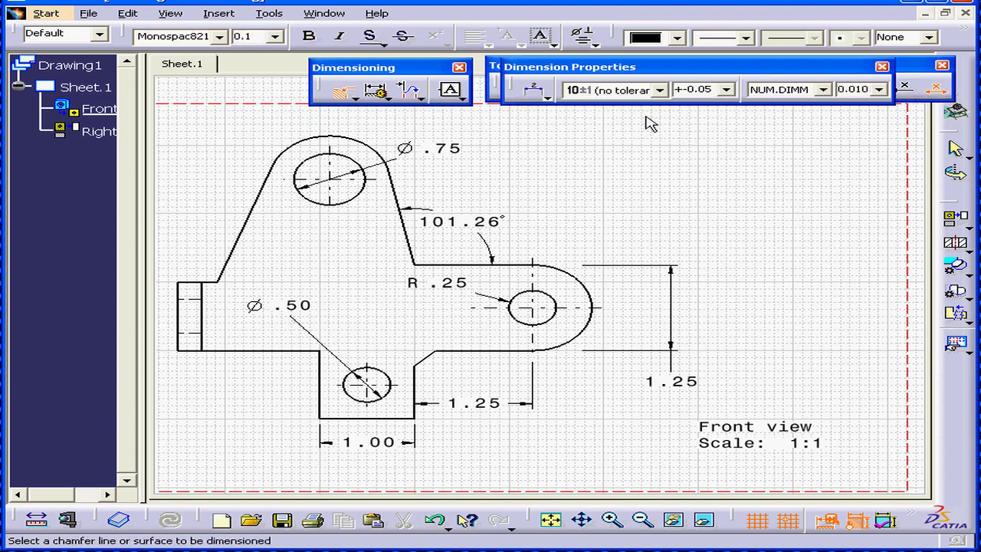
left_click(428, 357)
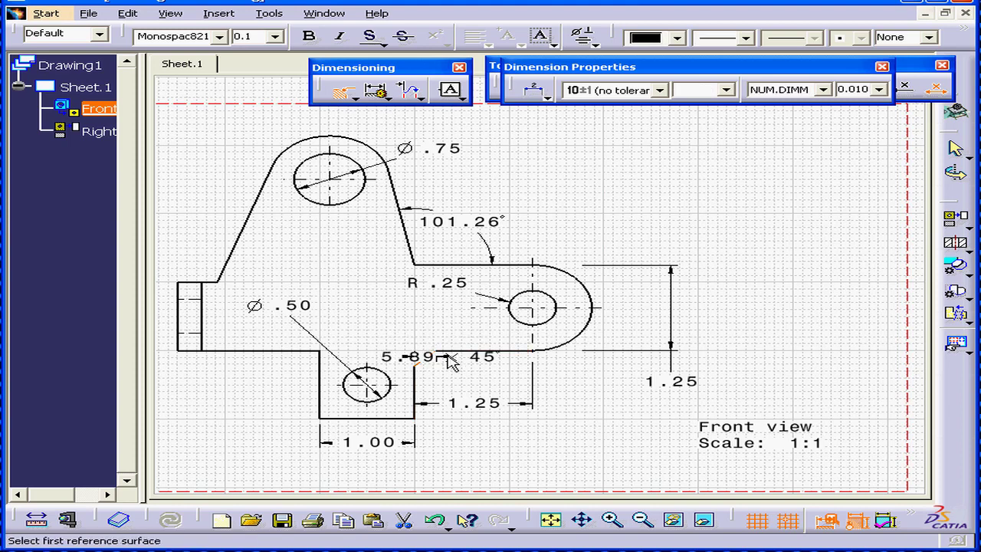
left_click(413, 386)
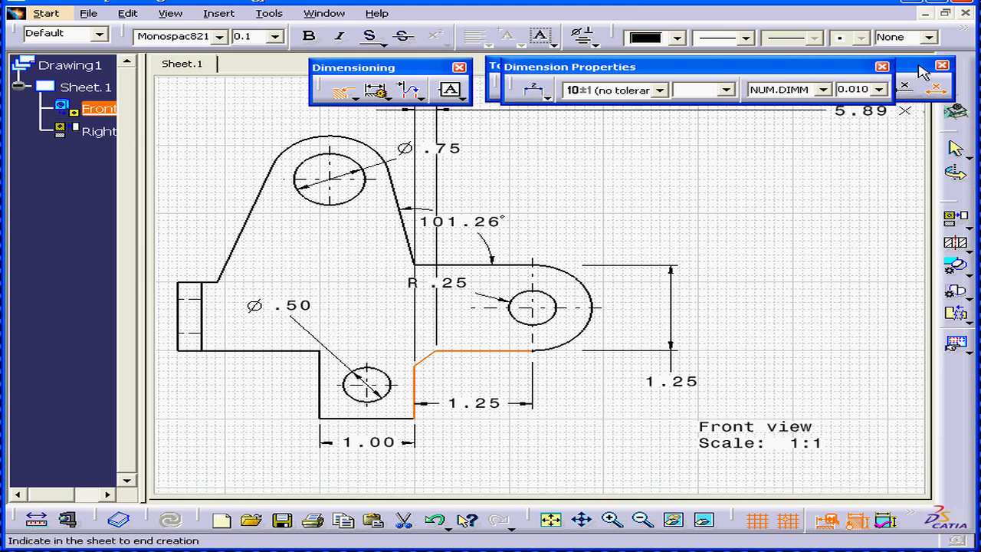
Step: Set the chamfer format to Length x Angle with one symbol, then place the 5.89 × 45° label above
left_click_drag(921, 67, 879, 144)
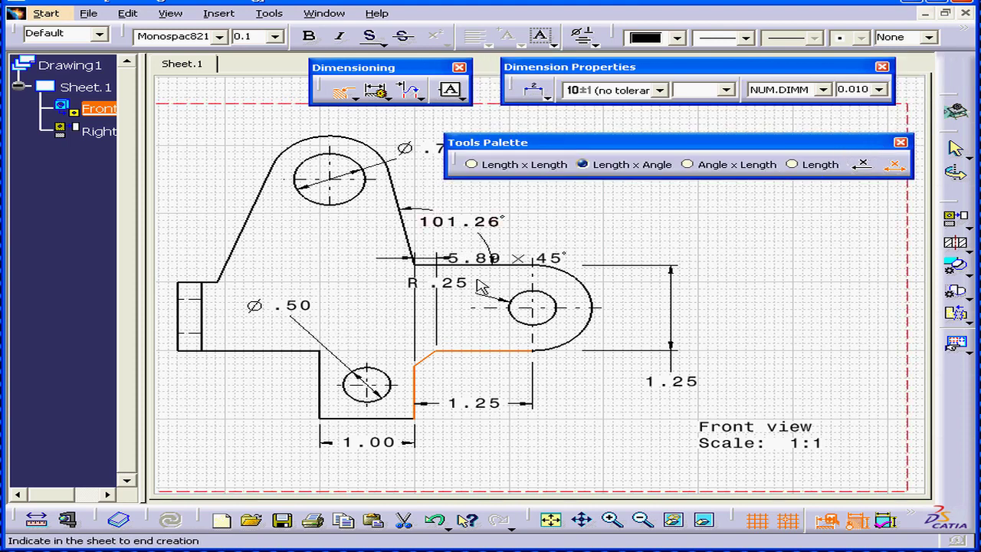
left_click(470, 164)
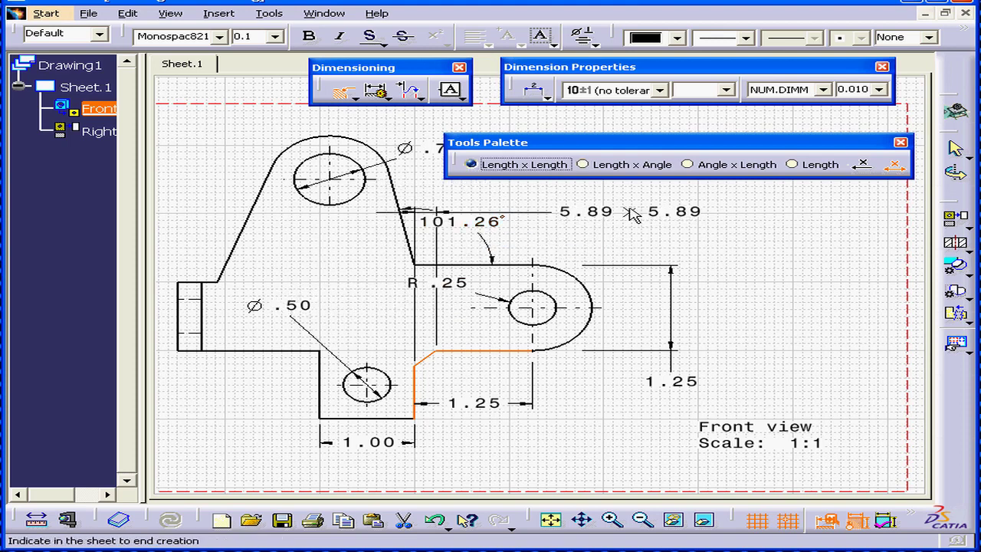
left_click(583, 165)
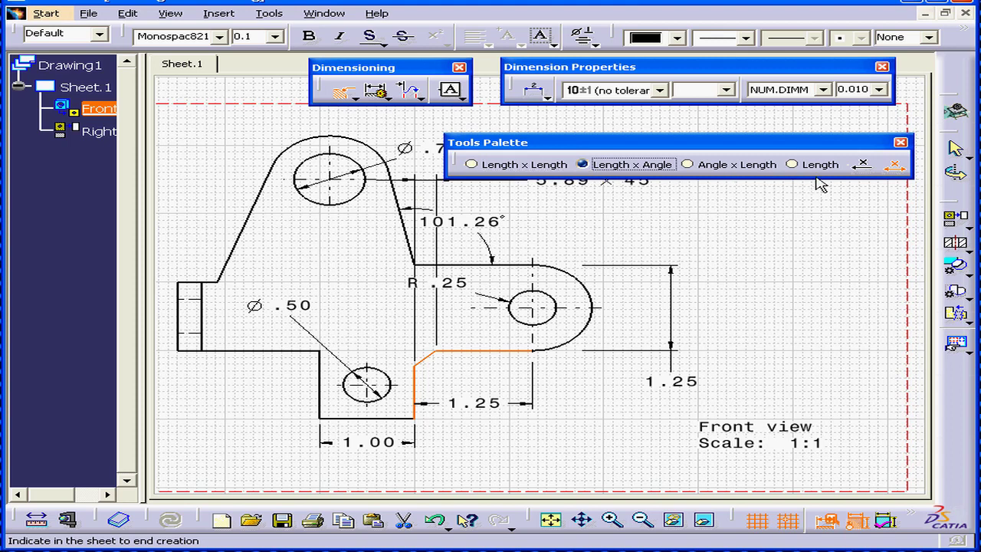
left_click(894, 167)
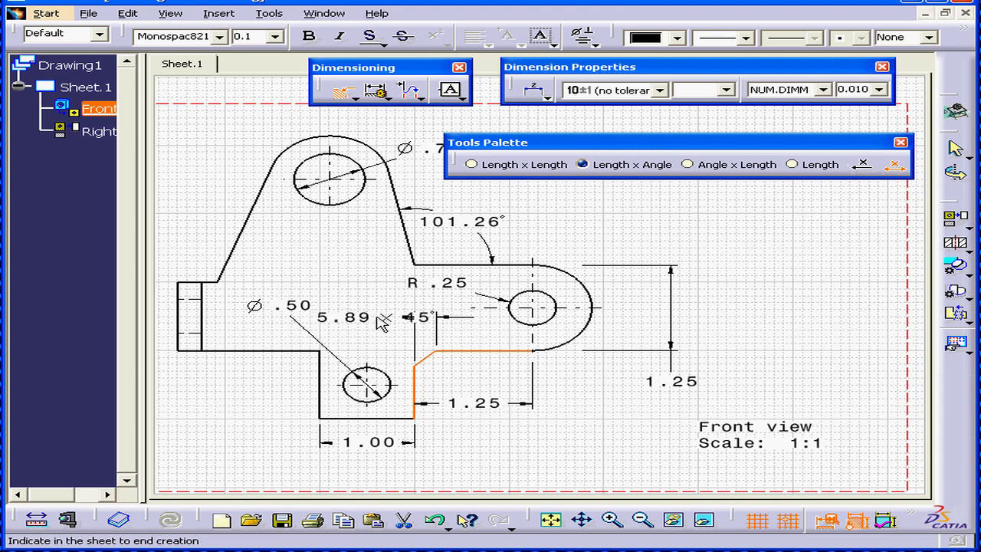
left_click(863, 164)
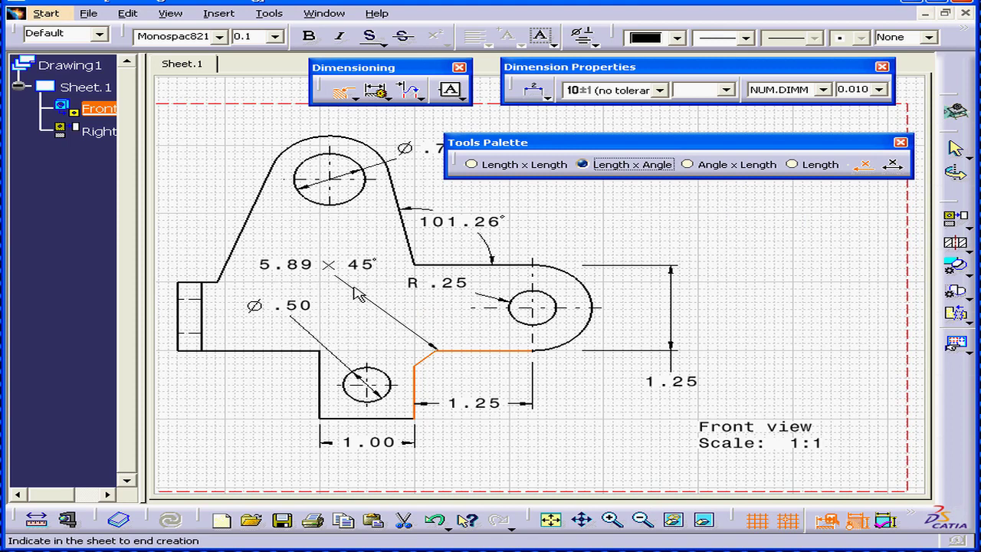
left_click(355, 289)
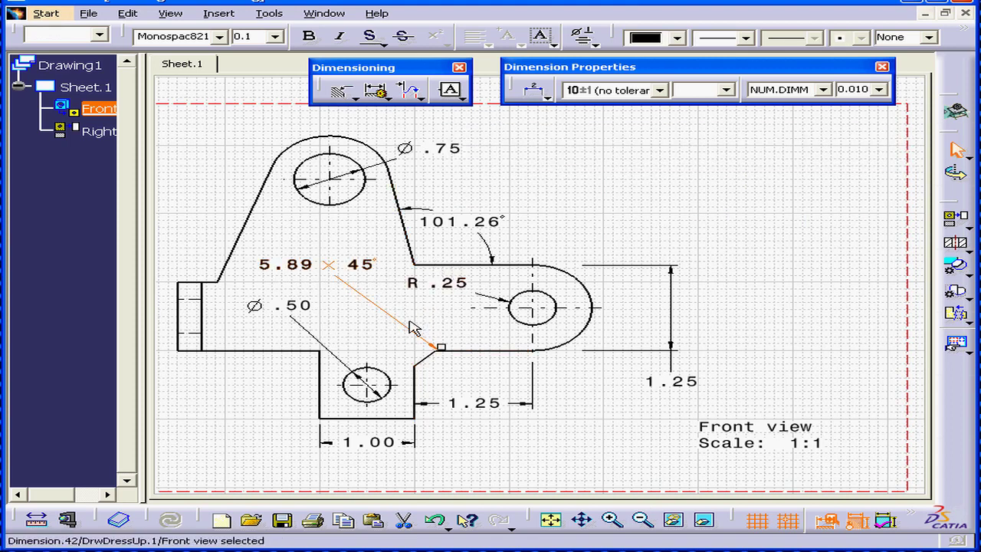
left_click_drag(411, 328, 424, 340)
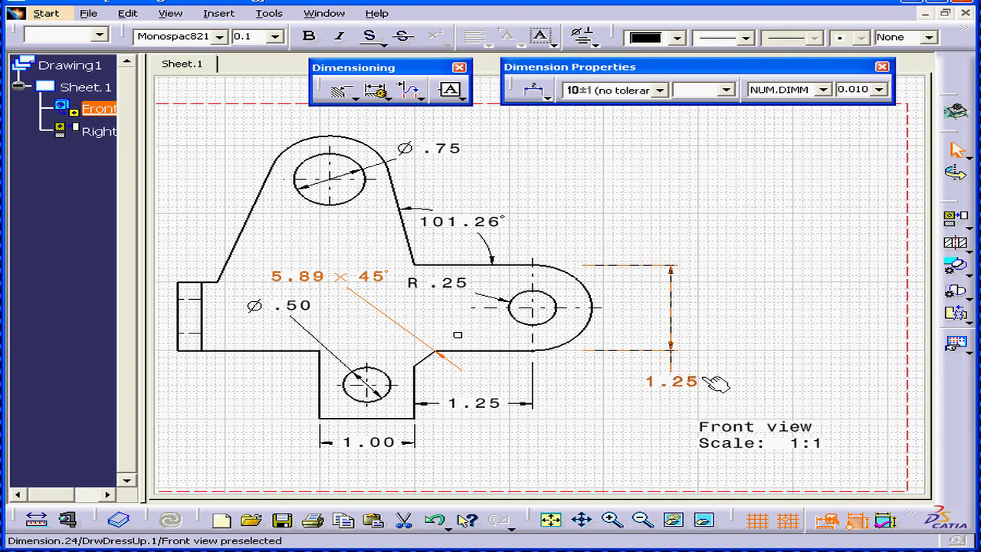
Step: Give the vertical 1.25 dimension a leader-style dimension line and move its value to the right
left_click(685, 380)
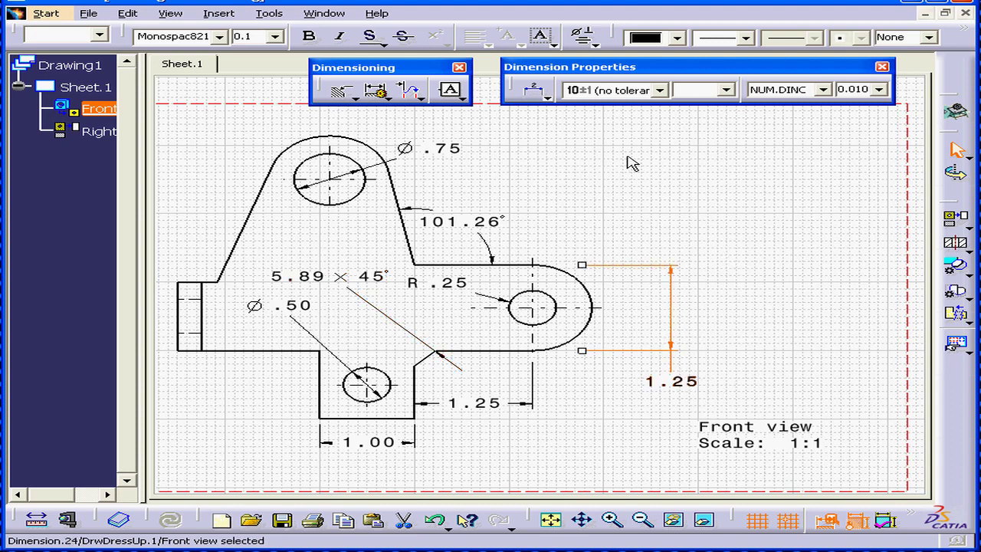
left_click(548, 97)
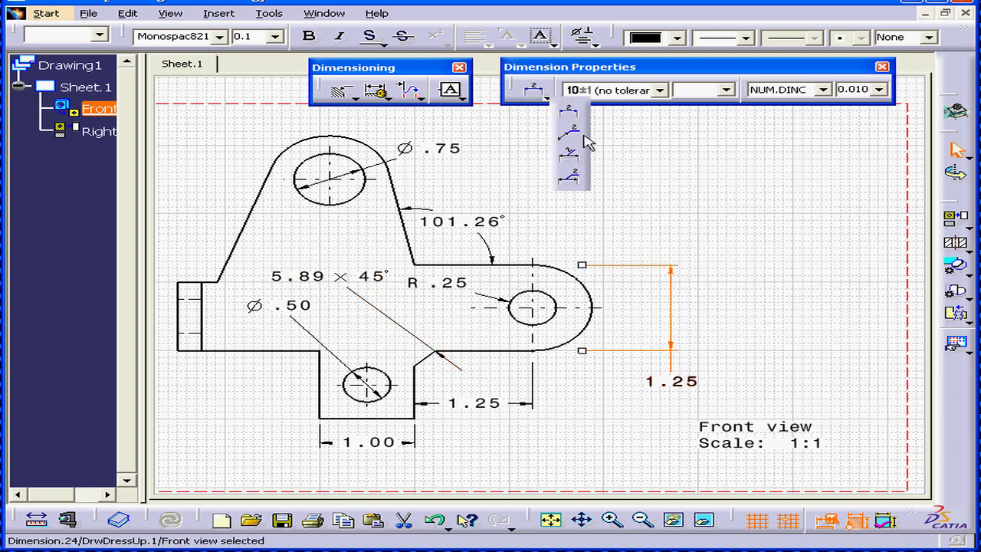
left_click(574, 183)
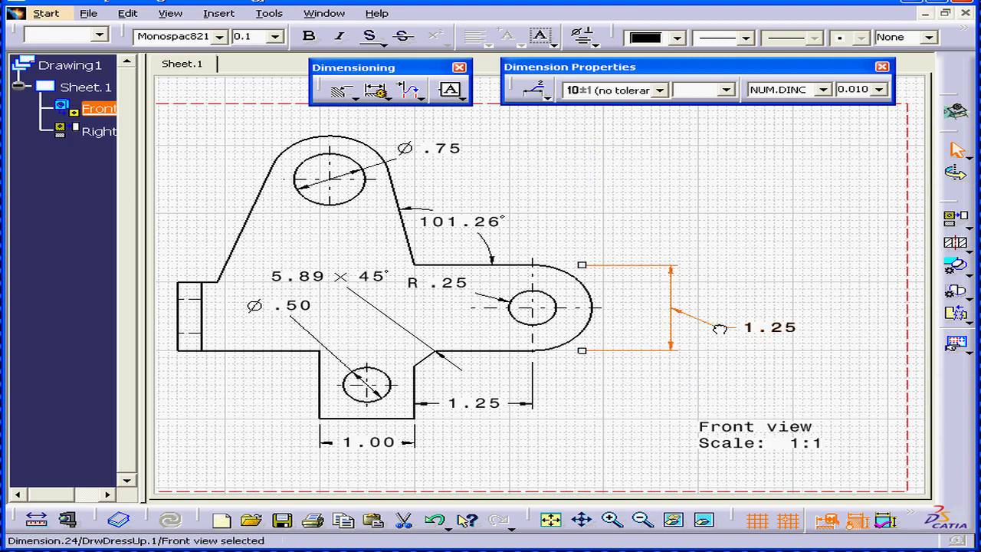
mouse_move(719, 328)
left_mouse_down()
mouse_move(771, 358)
mouse_move(659, 357)
left_mouse_up()
left_click(687, 381)
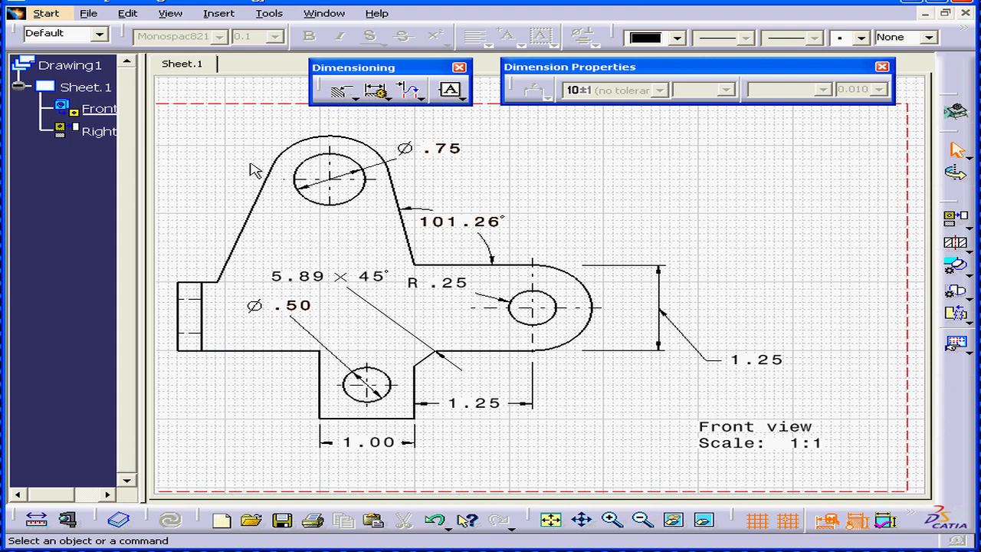
Step: Place a 10.68 minimum-distance dimension from the short left edge to the slanted upper-left edge
left_click(354, 97)
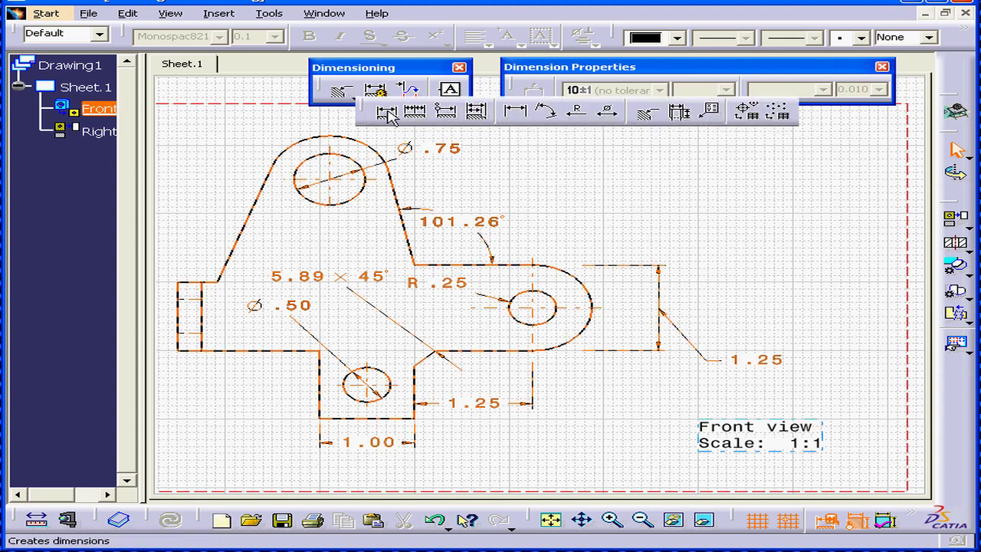
left_click(388, 115)
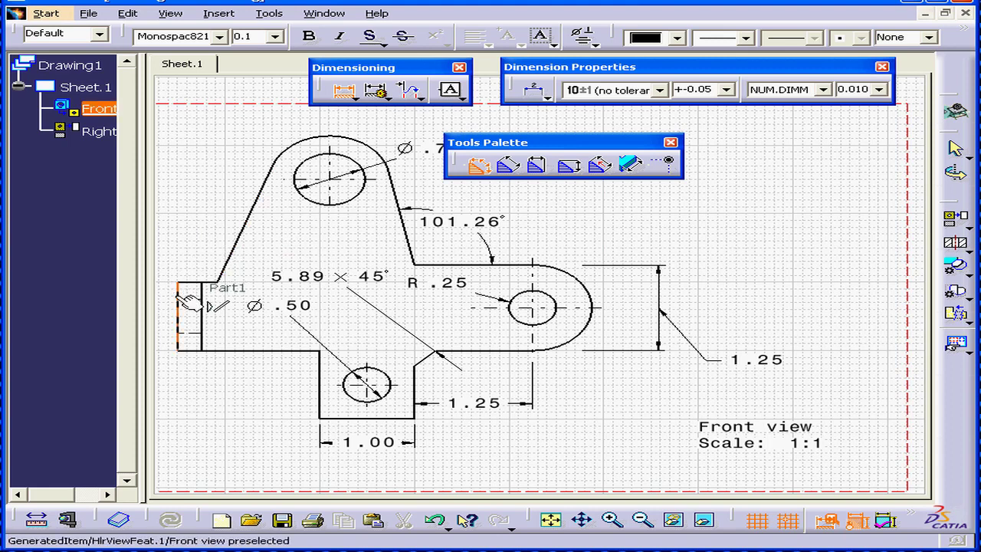
left_click(187, 299)
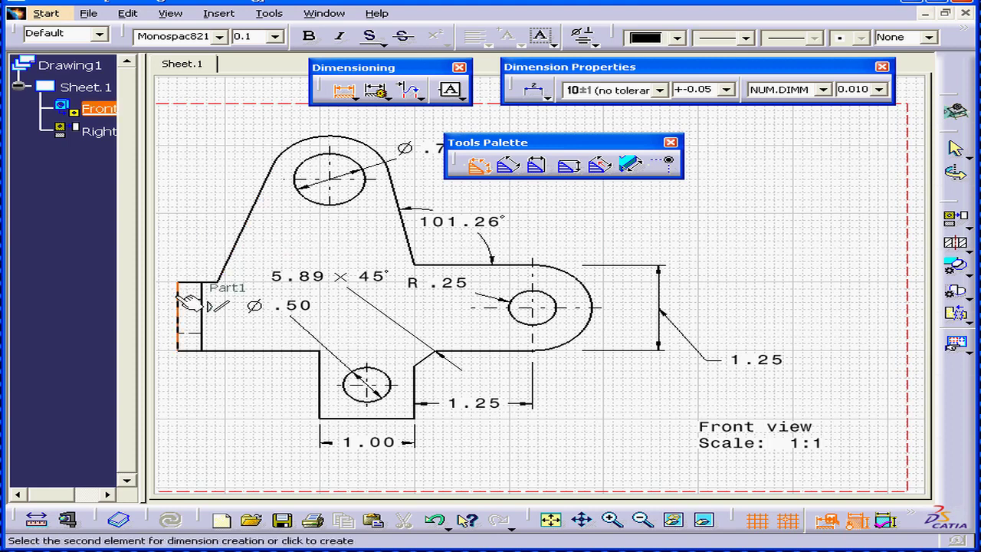
left_click(239, 249)
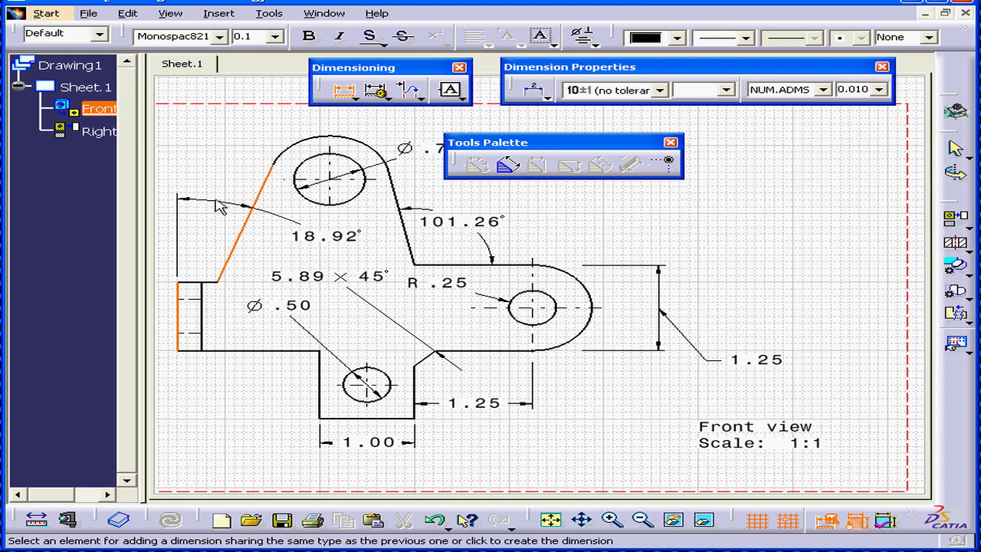
right_click(220, 207)
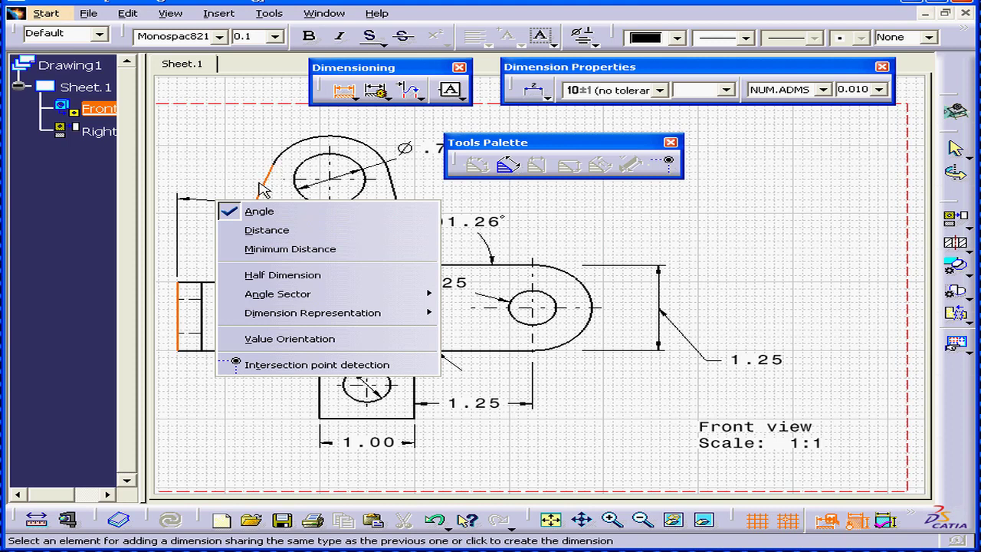
left_click(283, 249)
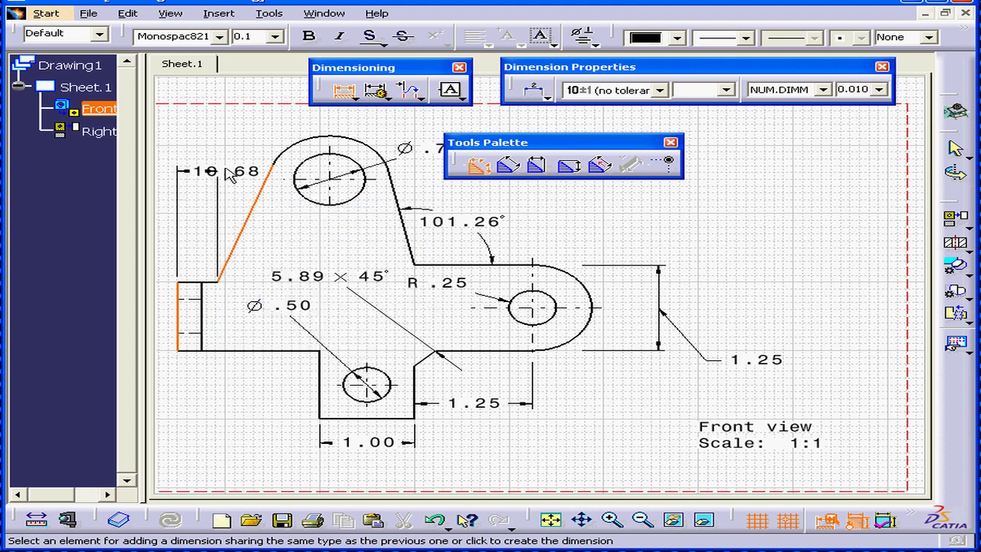
left_click(226, 161)
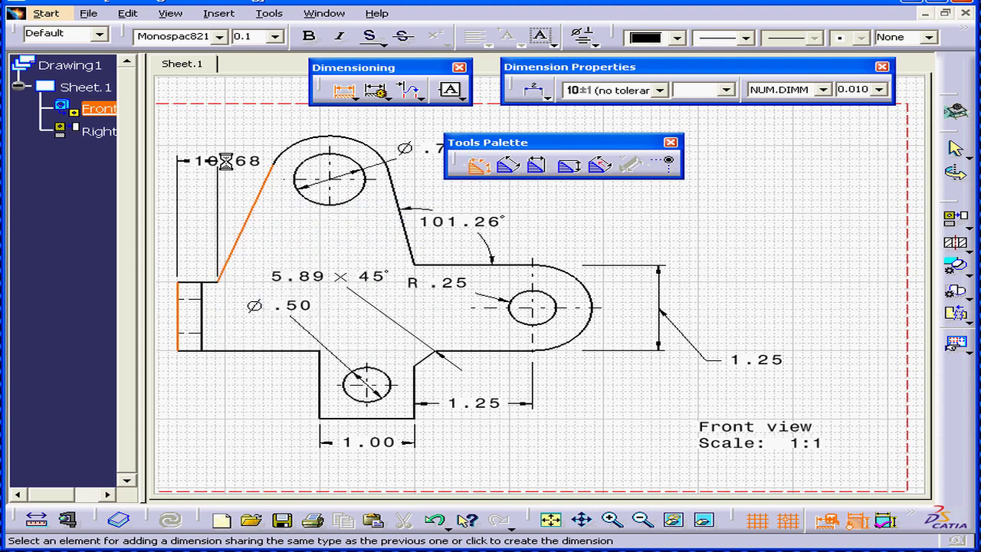